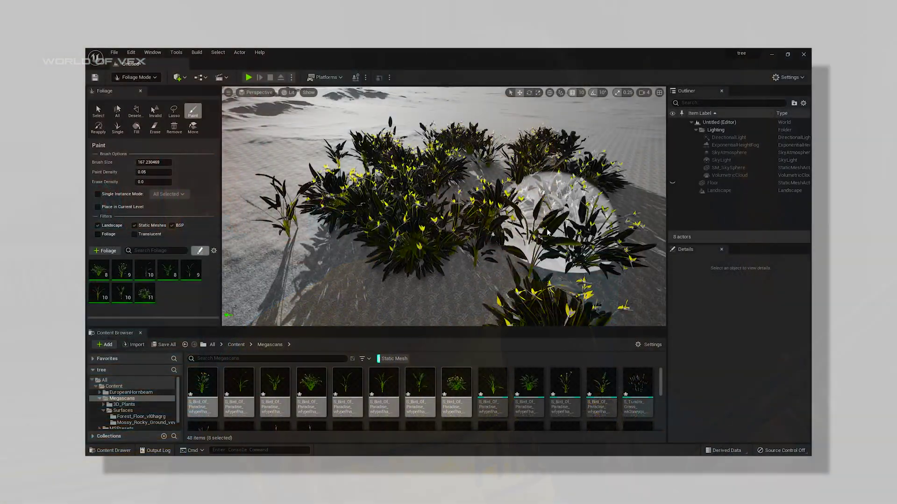
right_drag(548, 232, 537, 220)
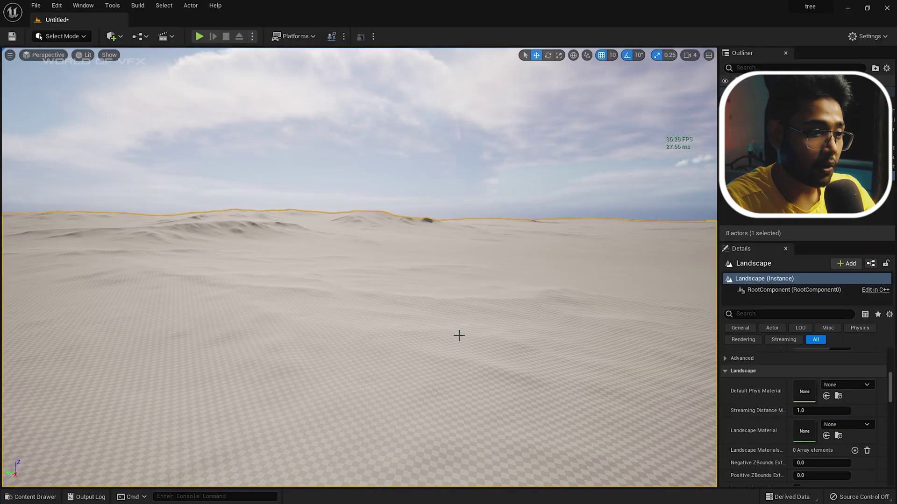
right_drag(490, 313, 501, 292)
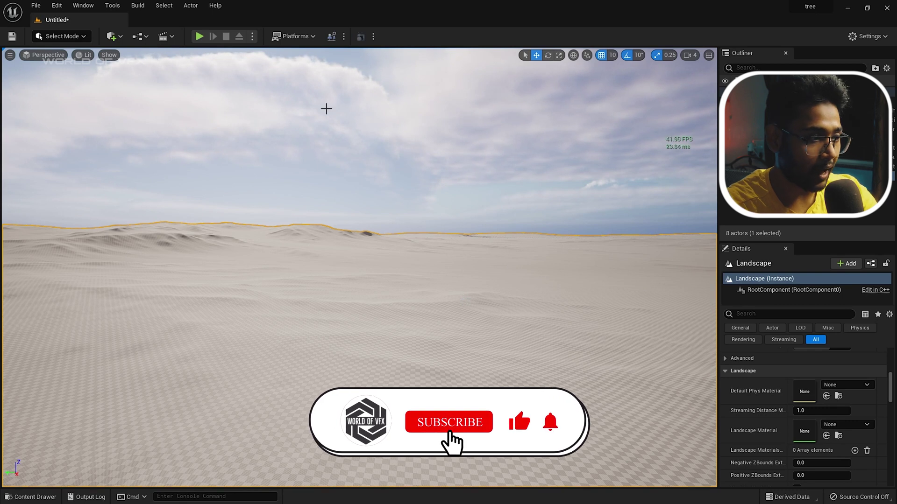
Look through the locally downloaded Megascans assets in Quixel Bridge, including the Forest Floor surface, and minimize Bridge.
click(120, 36)
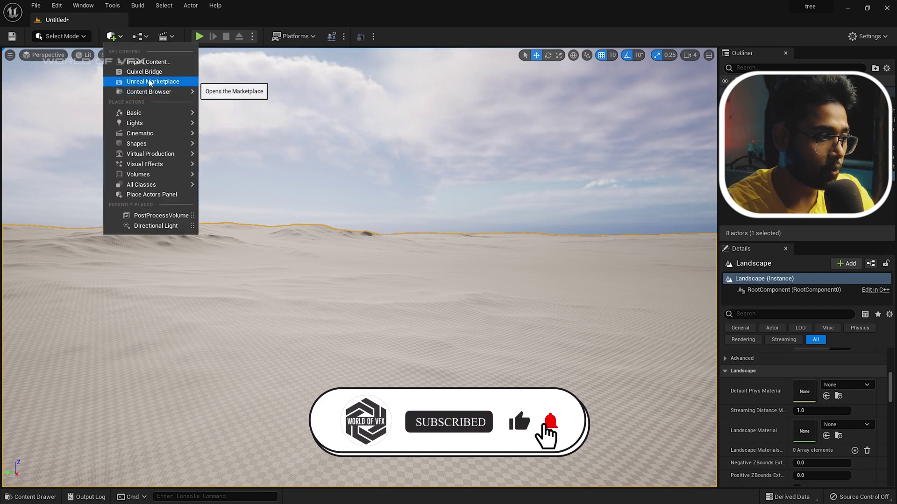
click(154, 74)
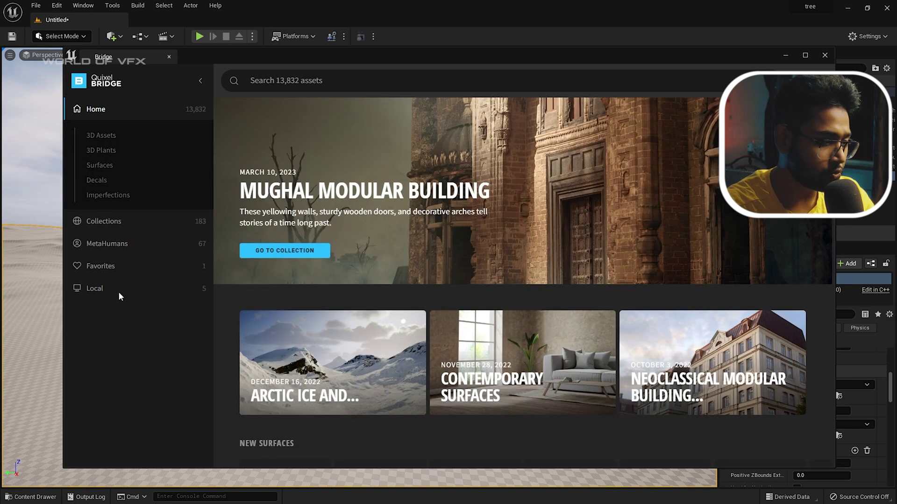
click(119, 292)
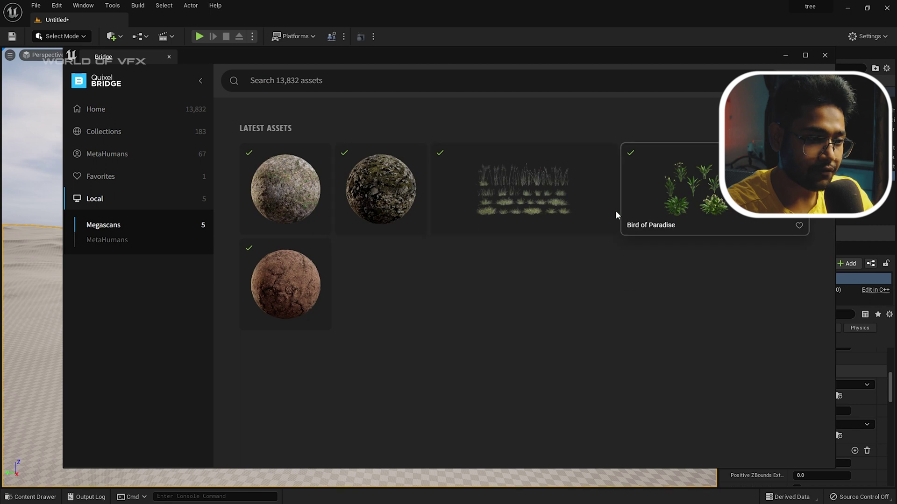
click(297, 194)
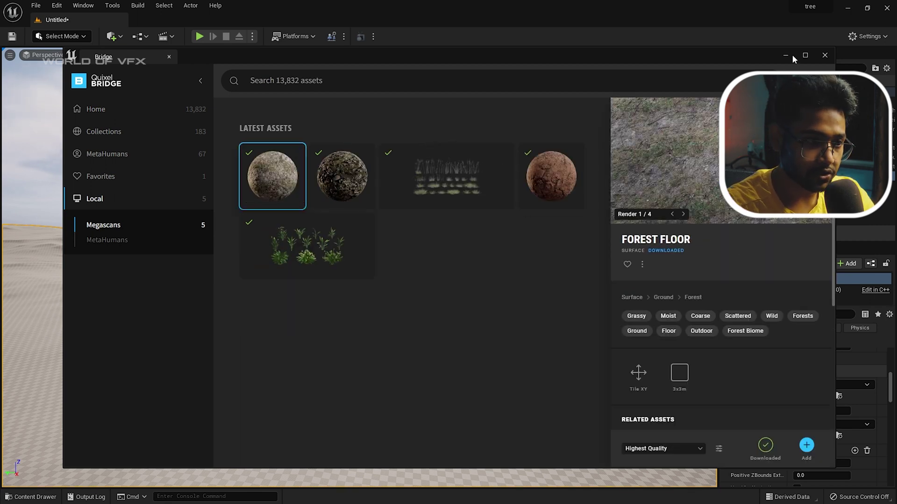
click(786, 56)
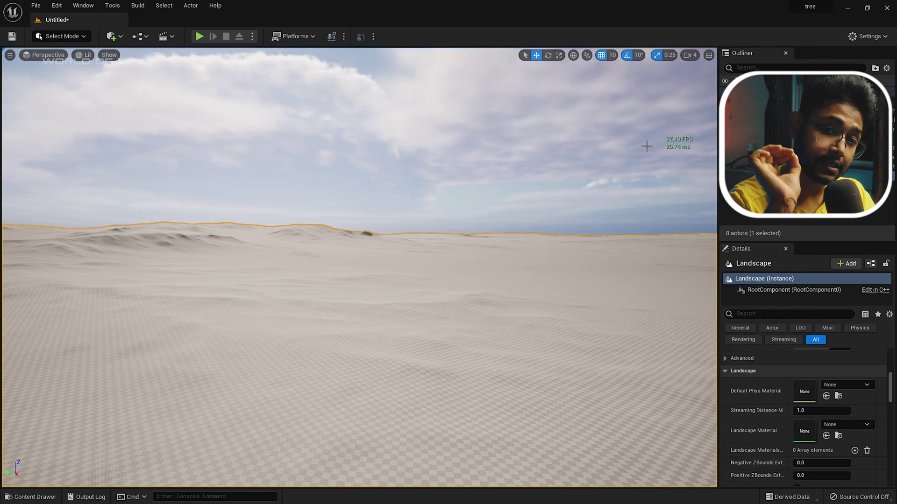
Browse the project's Megascans folder with its contents filtered to static meshes and look through the plant meshes.
key(ctrl+space)
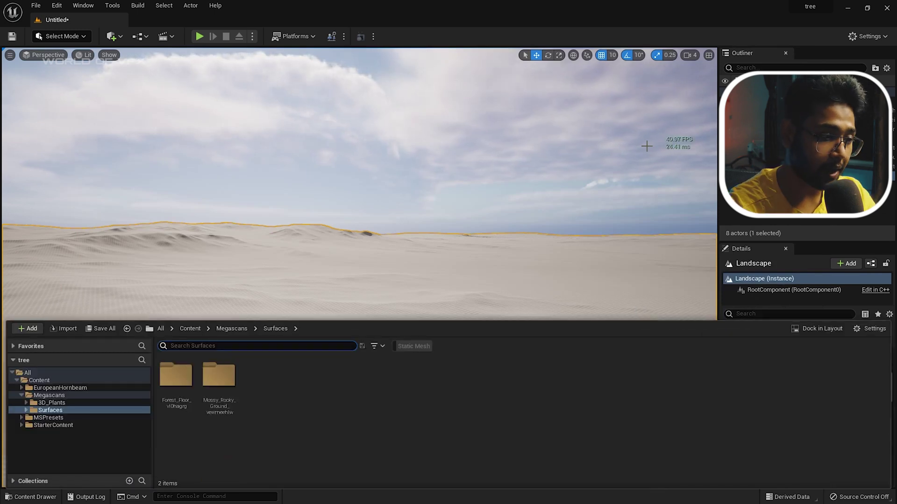
click(48, 395)
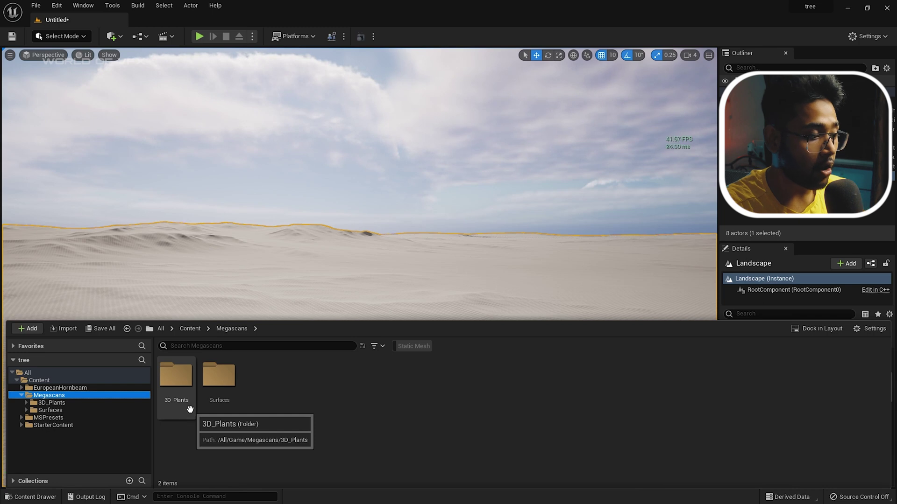
click(52, 417)
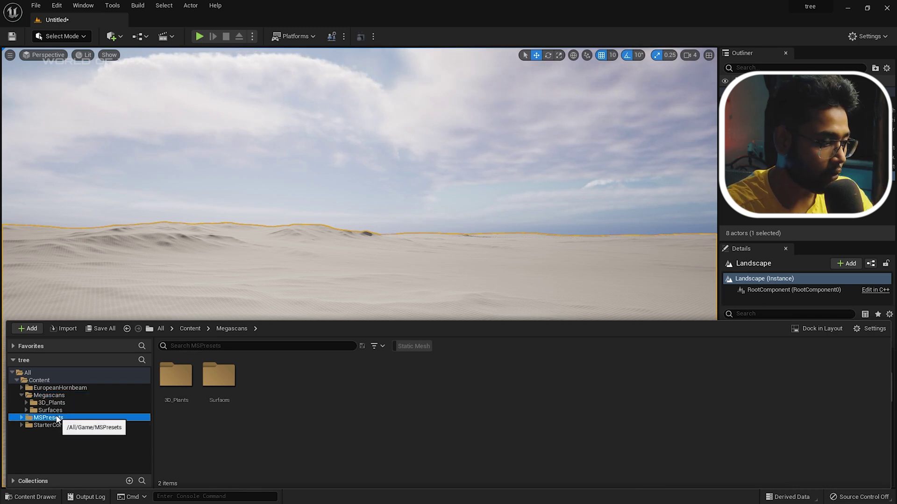
click(413, 346)
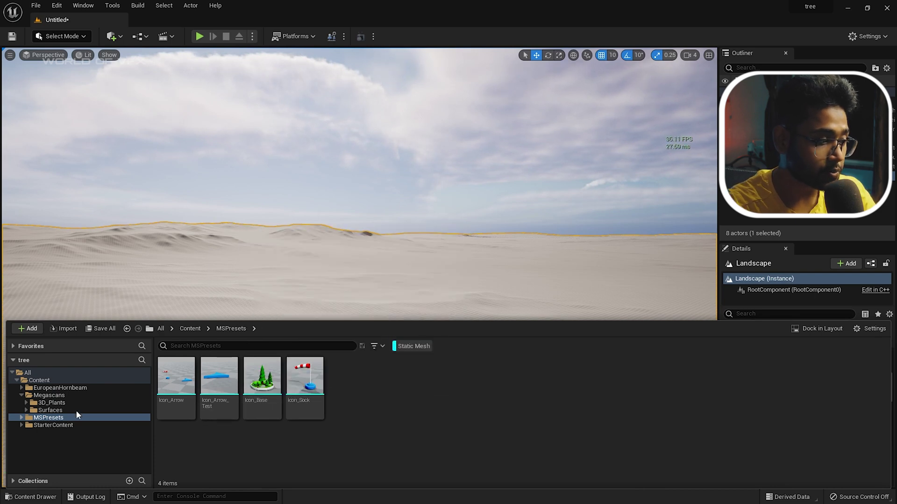
click(75, 396)
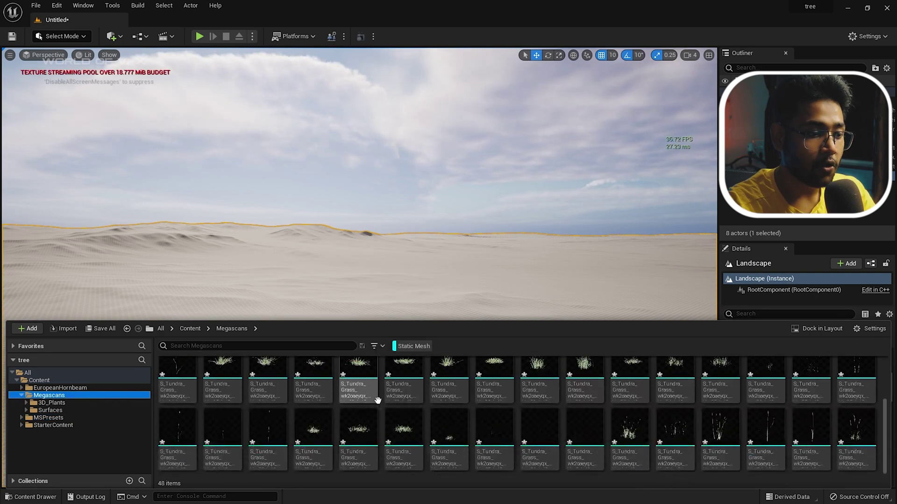
scroll(377, 400, up, 2)
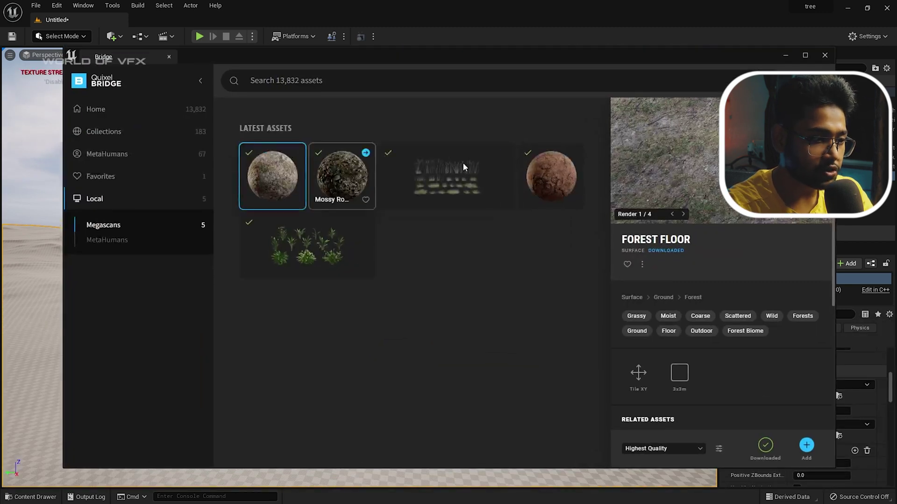
View the details of the downloaded Tundra Grass plant in Quixel Bridge, and return to the level.
click(463, 162)
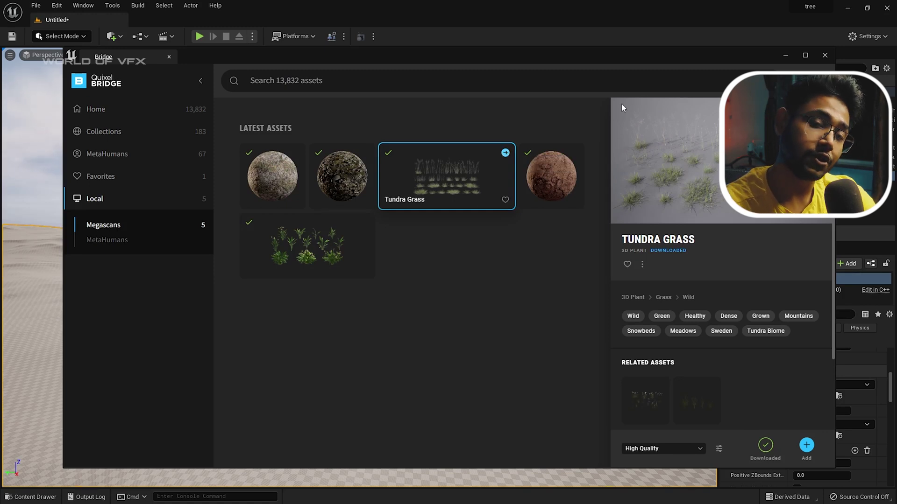
click(785, 55)
click(619, 262)
Dock the content browser in the layout and assign the MI_Forest_Floor material from the Surfaces folder as the Landscape Material.
key(ctrl+space)
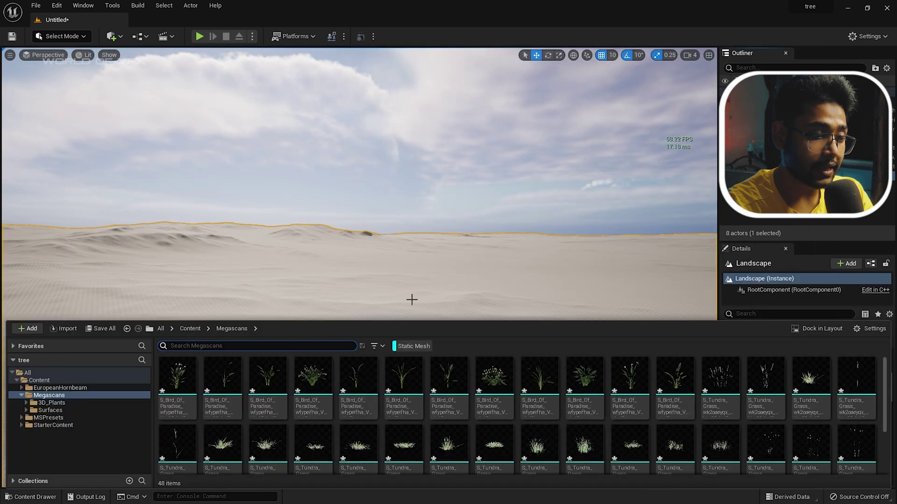
click(47, 410)
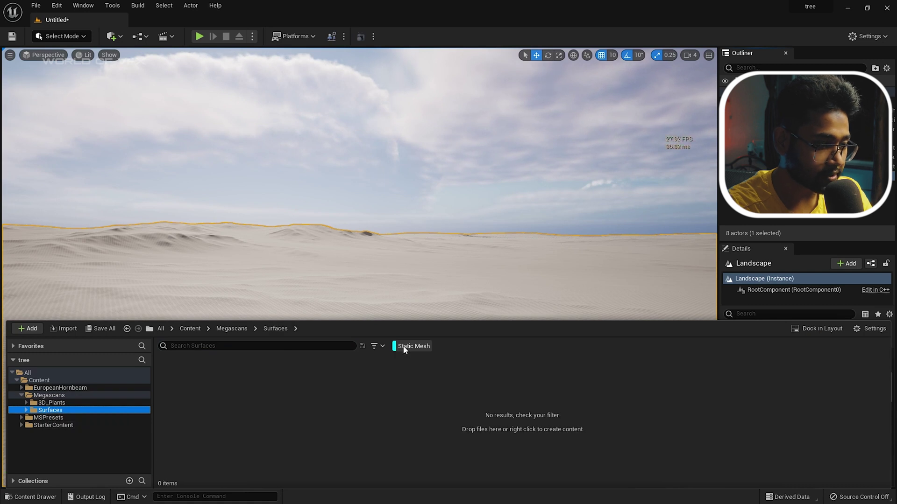
click(405, 347)
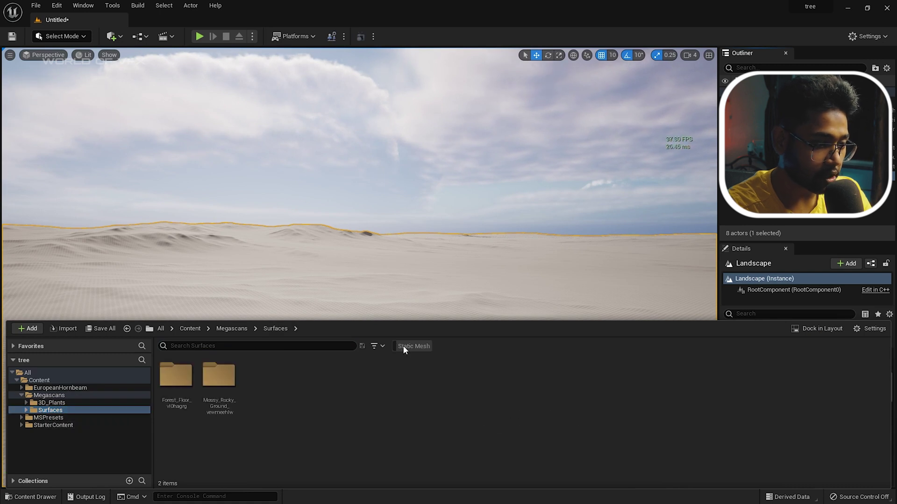
double_click(176, 377)
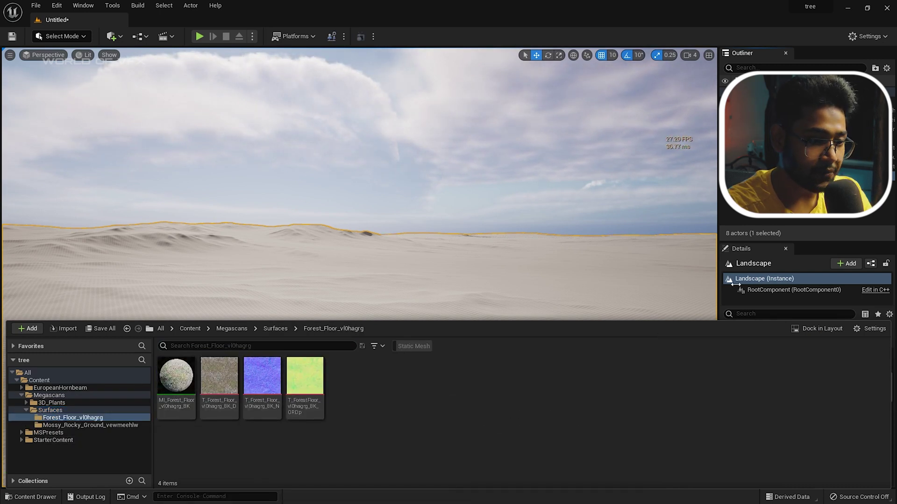
click(799, 332)
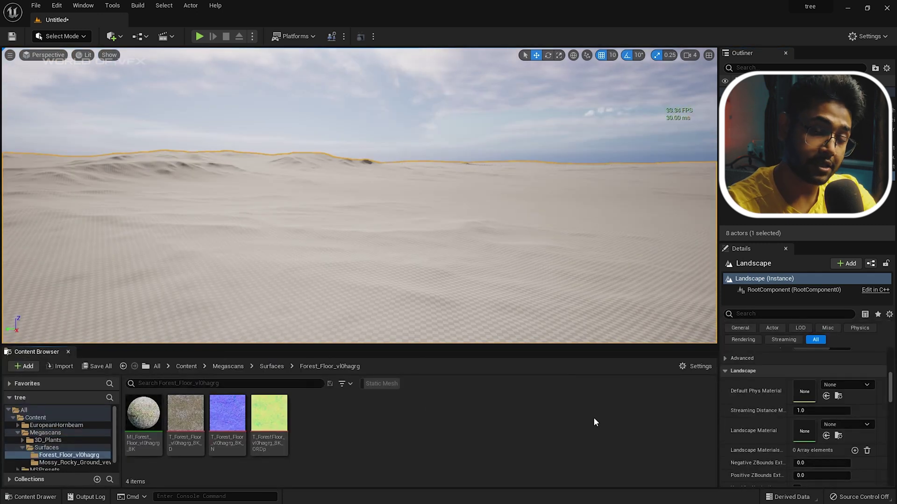
drag(143, 413, 805, 431)
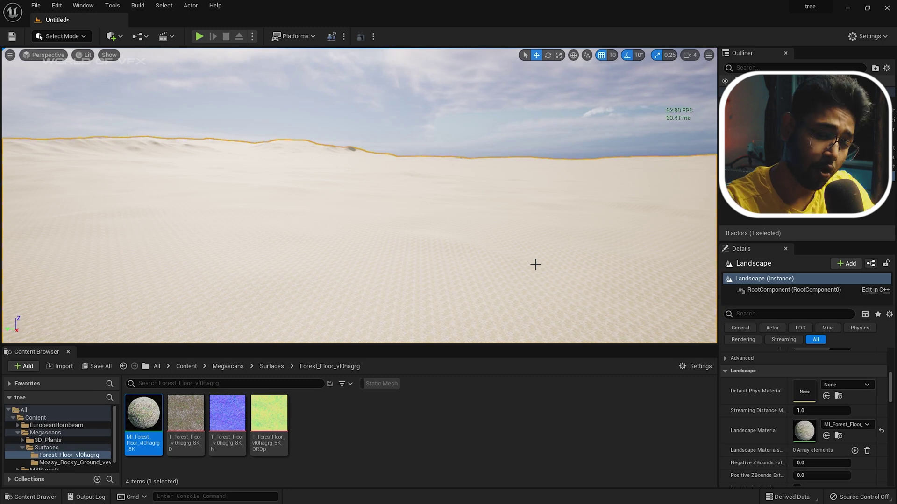
Enable Tiling/Offset in the Forest Floor material instance, set Tiling X and Tiling Y to 0.1, save and close it.
double_click(804, 431)
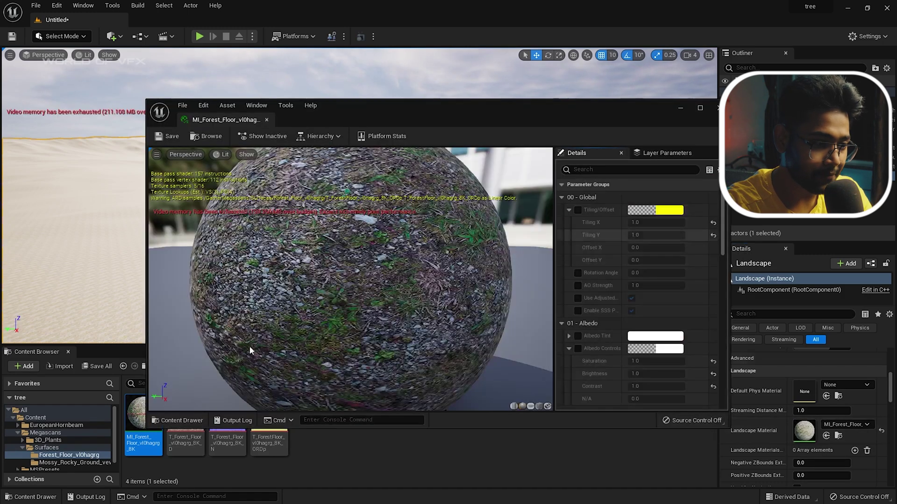
click(604, 167)
text(t)
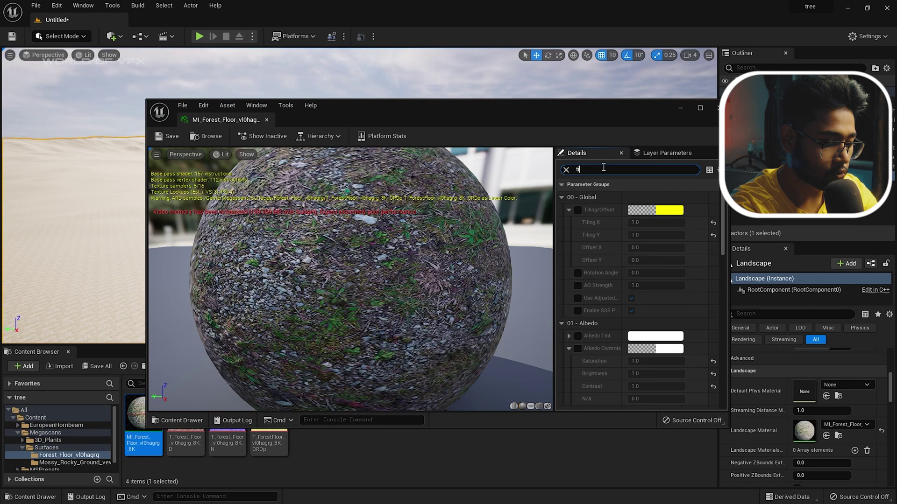
text(il)
click(578, 210)
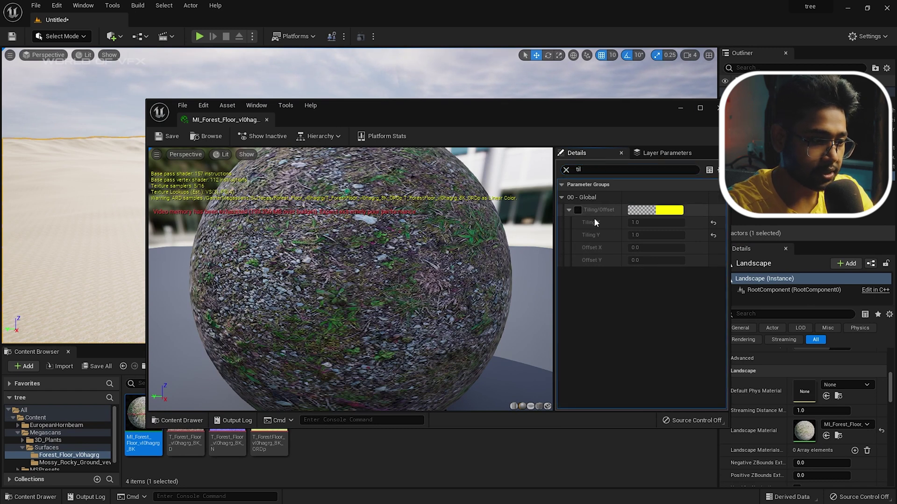
click(636, 222)
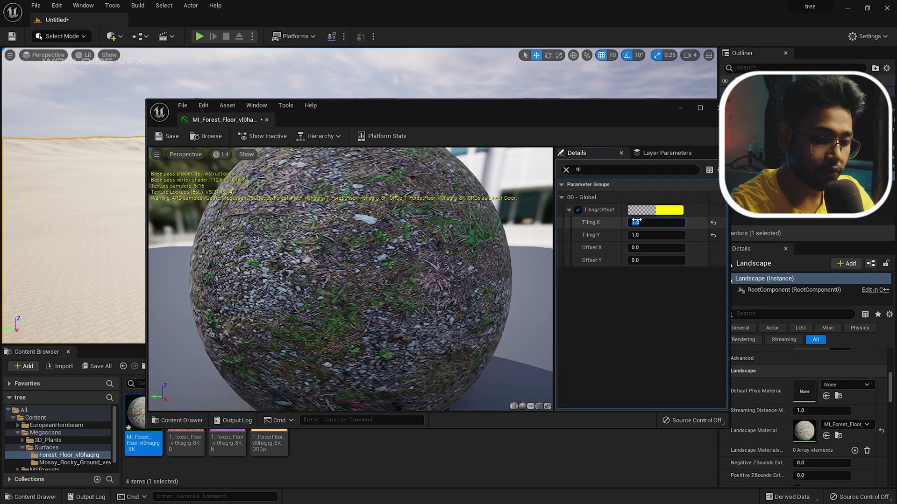
text(0.1)
key(Tab)
text(0.1)
key(Return)
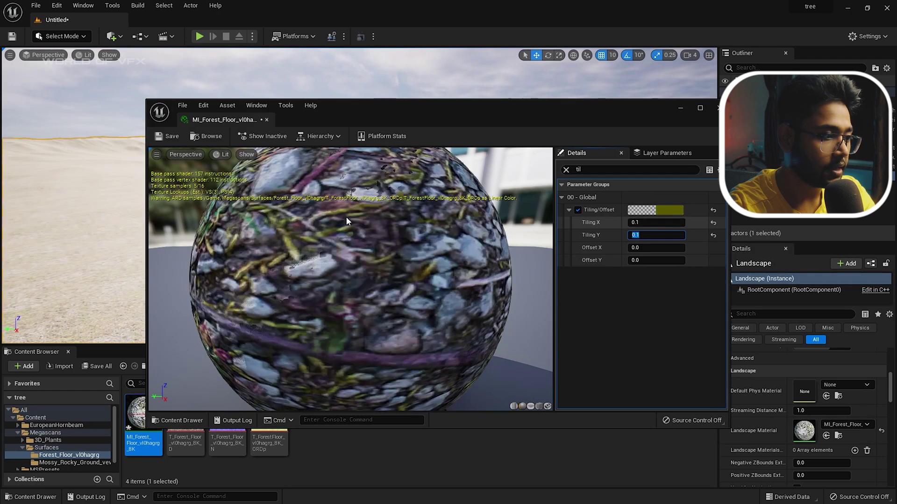
click(169, 136)
click(718, 108)
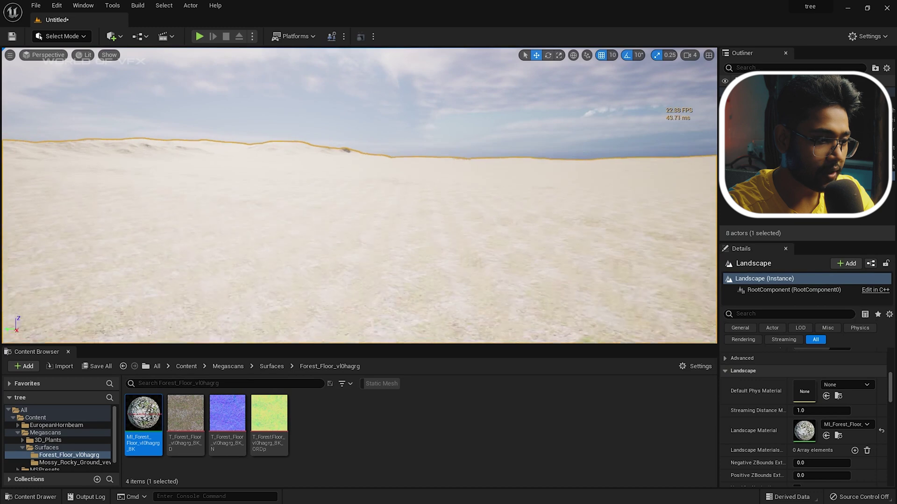
Deselect the landscape, check the retiled ground up close, and switch the editor to Foliage mode.
key(Escape)
right_drag(358, 196, 359, 210)
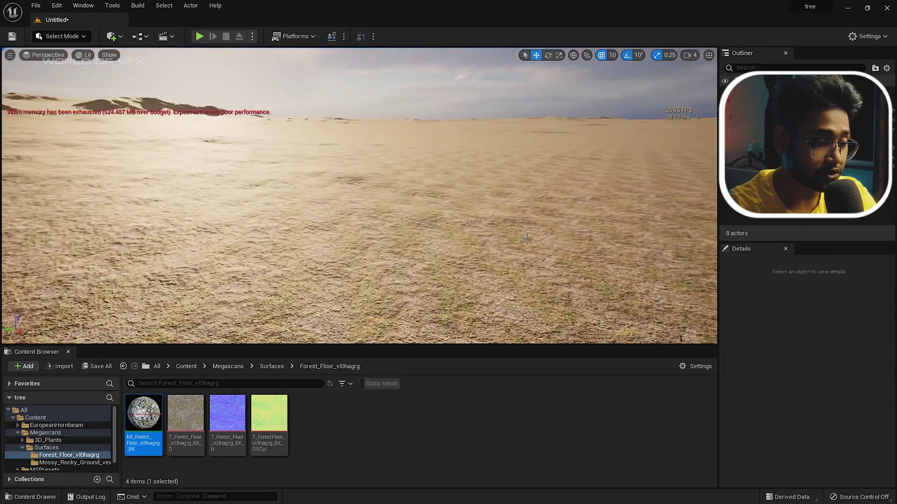
click(86, 37)
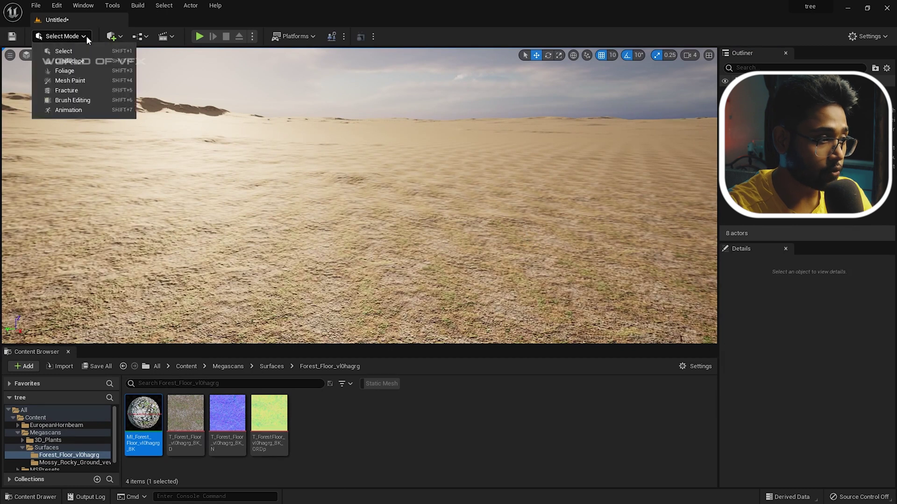
click(82, 74)
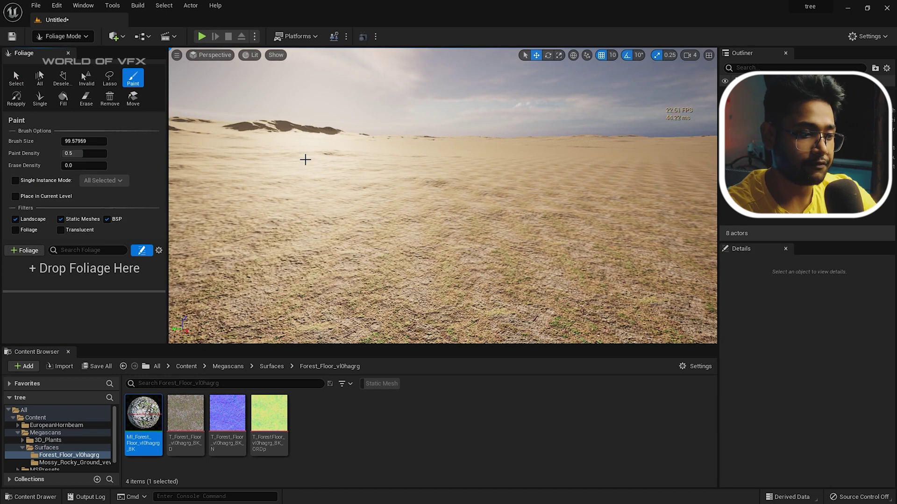
List all plant meshes of the Megascans folder by turning on the Static Mesh filter.
click(58, 441)
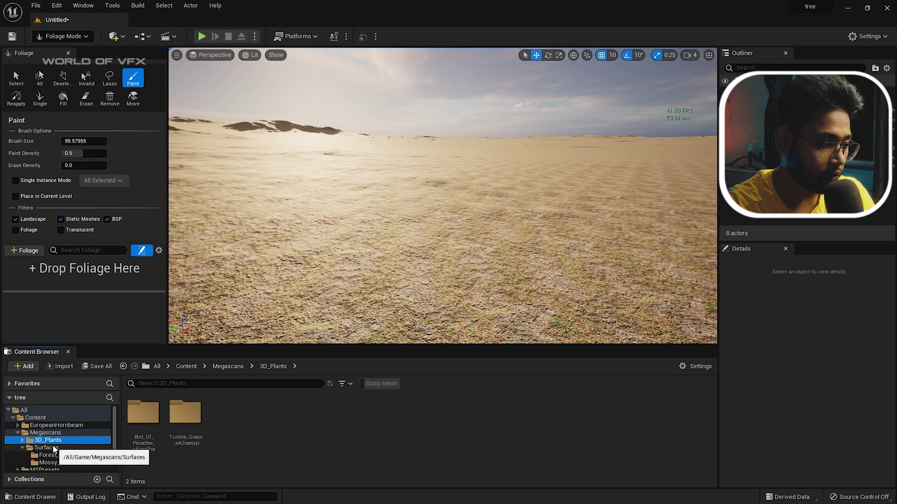
click(381, 383)
click(151, 429)
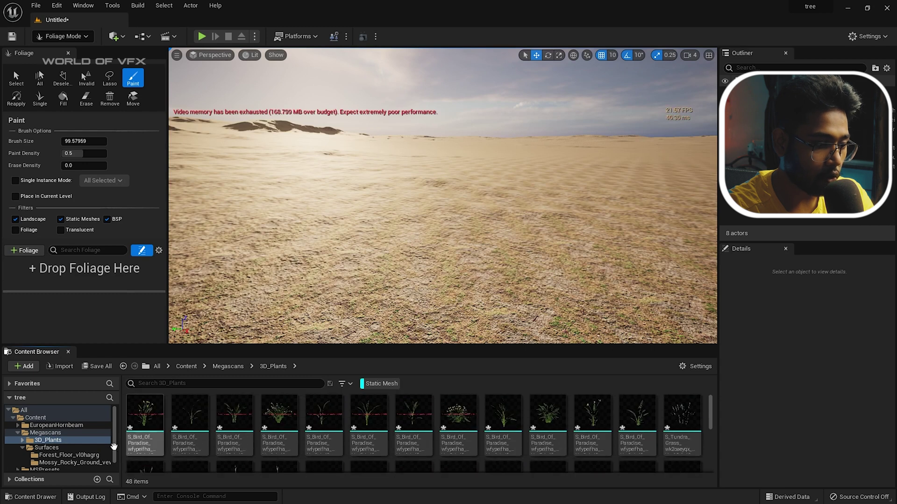
click(46, 433)
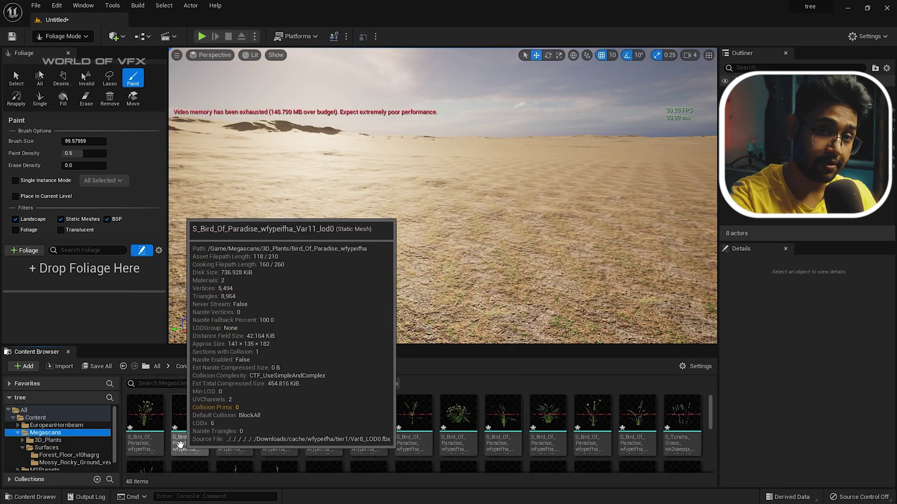
Look up the Nanite options for the first Bird of Paradise mesh, and dismiss them.
click(145, 420)
right_click(147, 417)
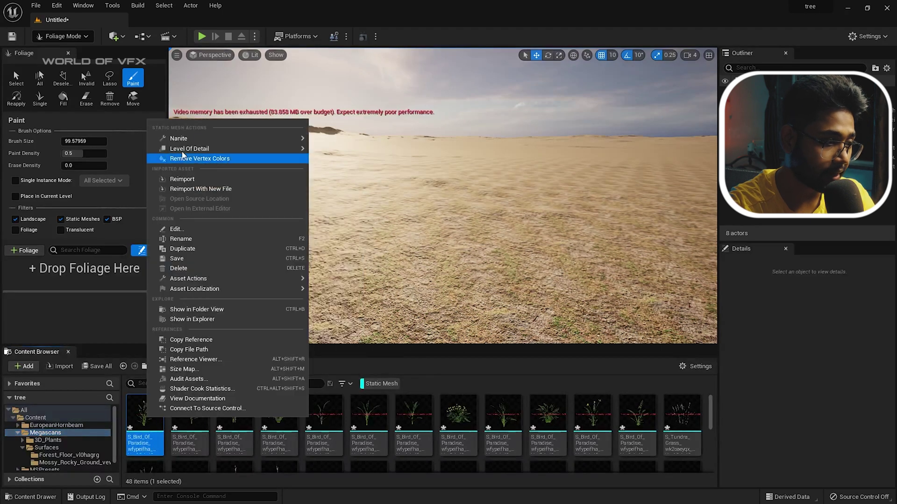
mouse_move(299, 139)
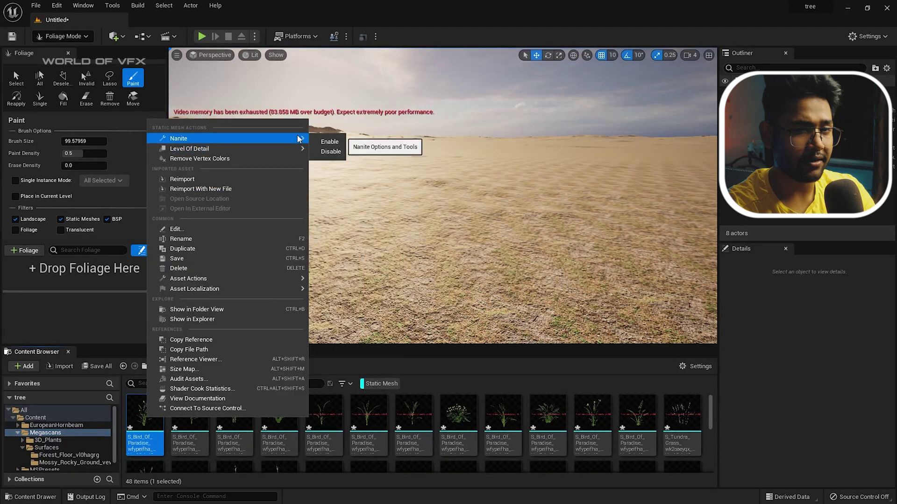
click(463, 420)
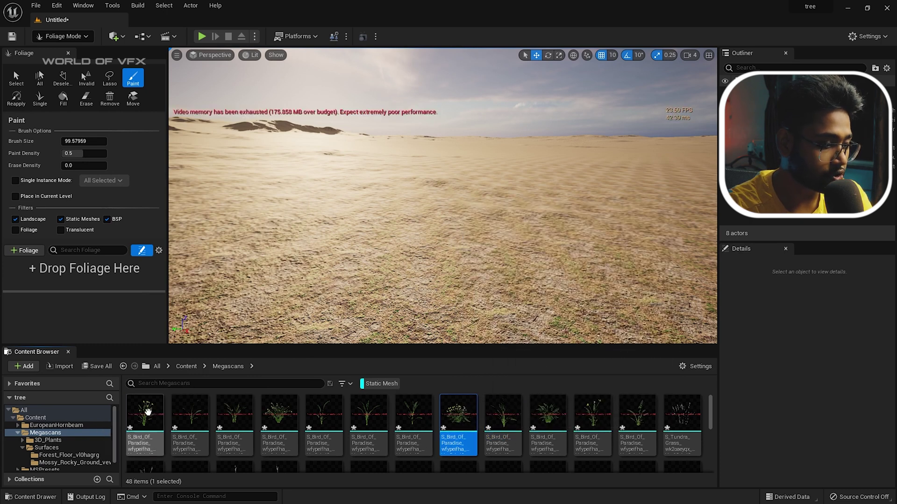
Add the first eight Bird of Paradise meshes to the foliage types.
shift+click(152, 426)
drag(166, 432, 82, 288)
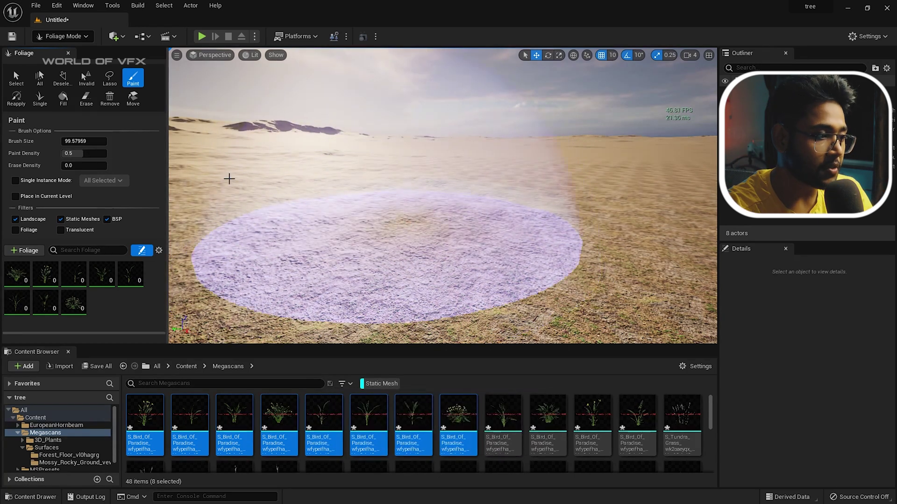
Try painting the Bird of Paradise plants onto the ground with a brush size of about 432, and undo the stroke.
mouse_move(84, 141)
mouse_down()
mouse_move(108, 141)
mouse_move(82, 141)
mouse_move(98, 141)
mouse_up()
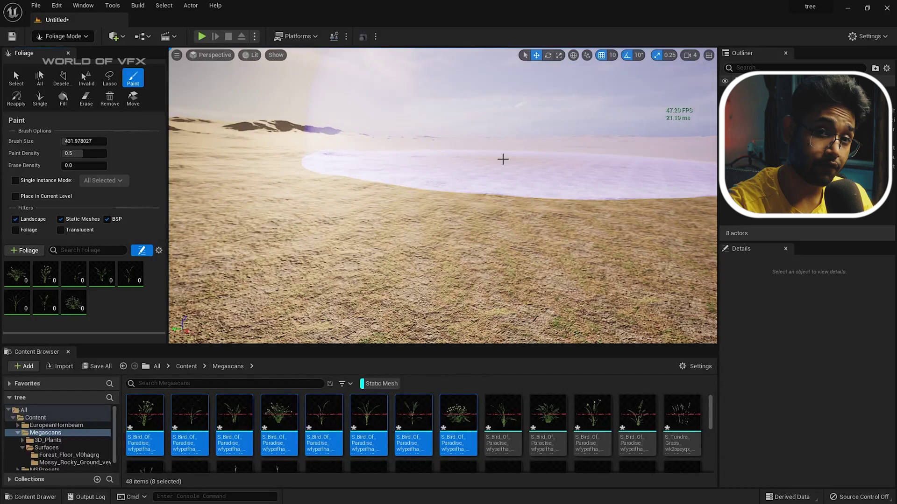
right_drag(471, 176, 461, 139)
click(465, 129)
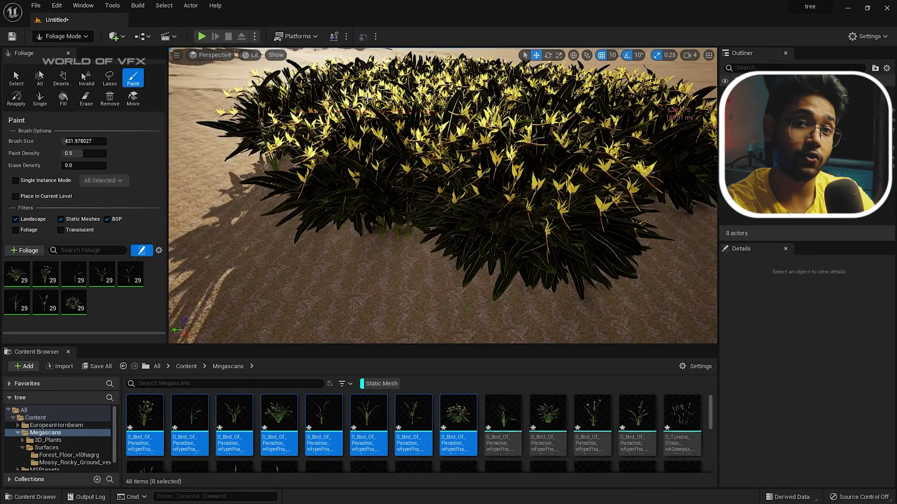
key(ctrl+z)
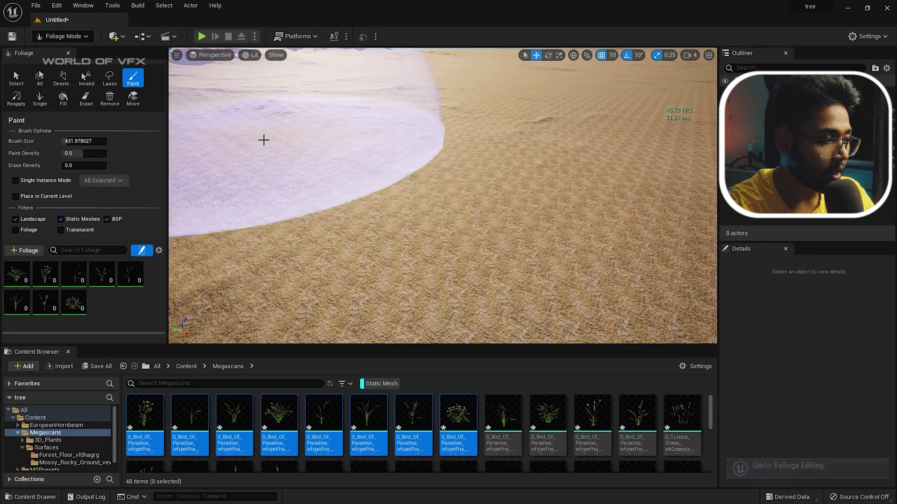
Reduce the foliage brush size to about 167 and set the paint density to 0.05.
drag(84, 141, 66, 141)
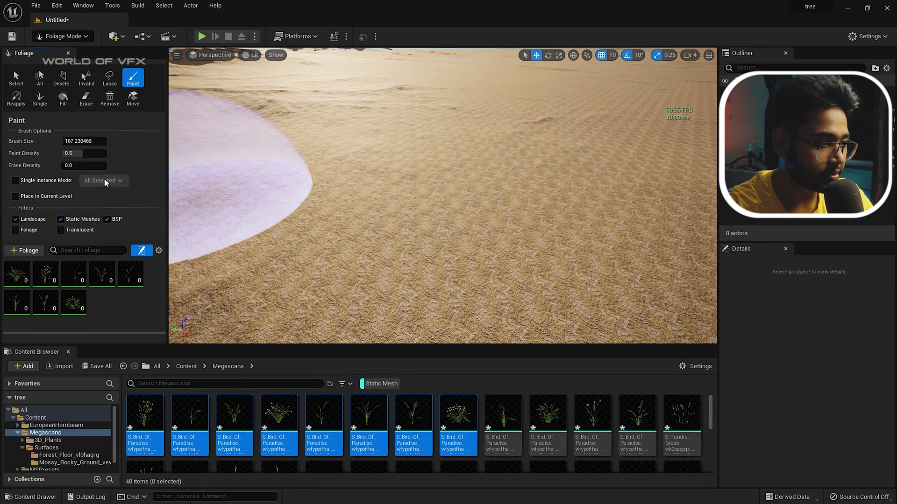
click(81, 152)
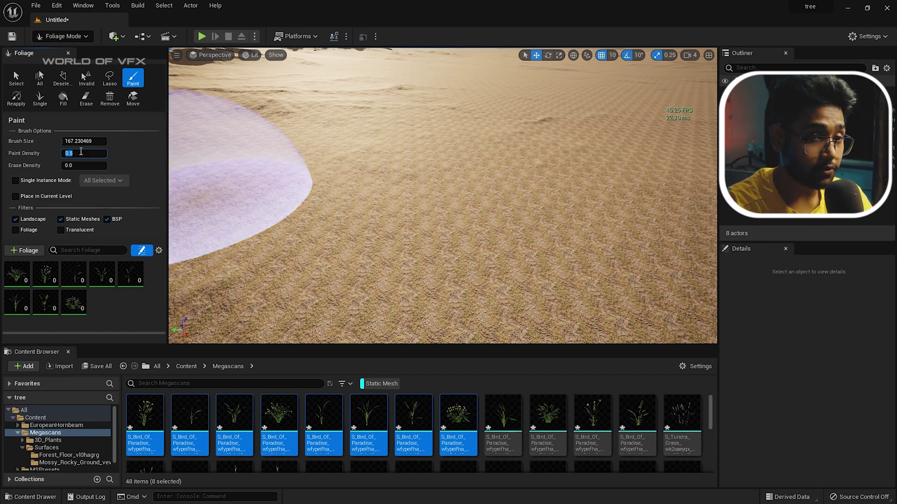
text(0.05)
key(Return)
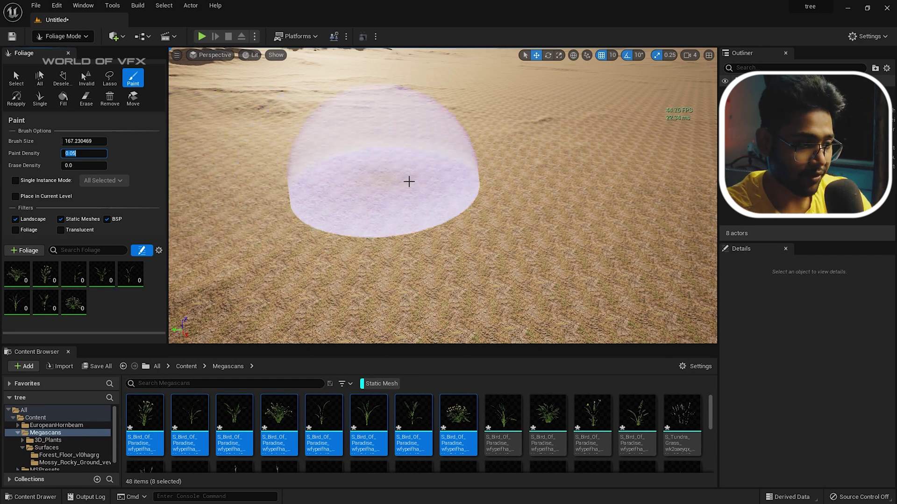
Test the sparser brush by painting Bird of Paradise plants over the sand, inspect them up close, and undo both strokes.
click(409, 182)
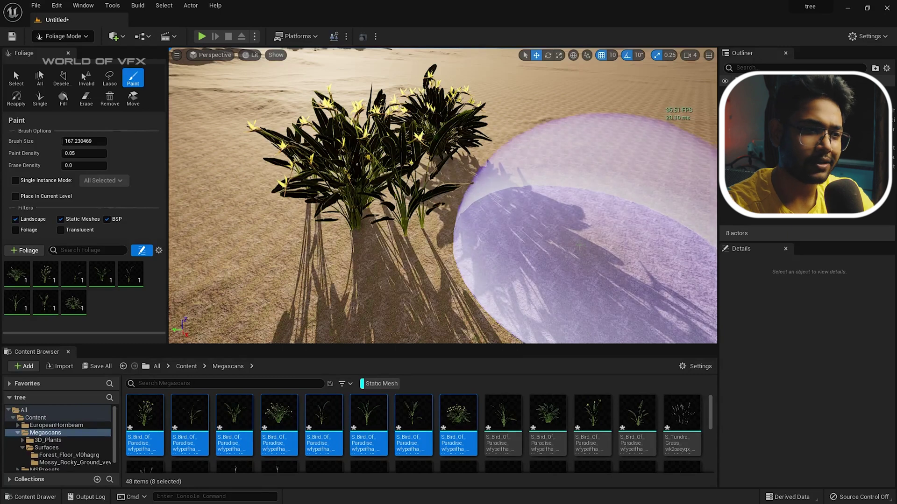
scroll(583, 243, down, 3)
mouse_move(590, 209)
mouse_down()
mouse_move(572, 165)
mouse_move(586, 127)
mouse_move(355, 148)
mouse_move(274, 244)
mouse_move(485, 287)
mouse_move(560, 276)
mouse_move(571, 228)
mouse_up()
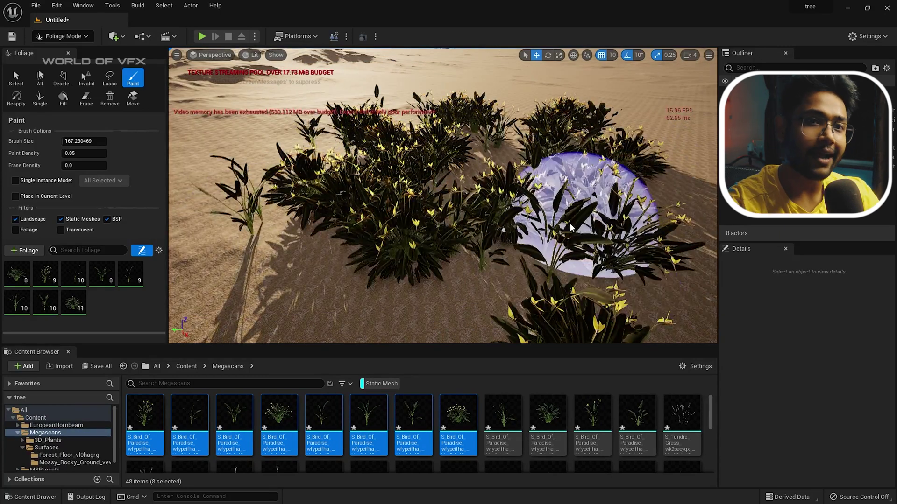
mouse_move(570, 228)
right_down()
mouse_move(570, 187)
mouse_move(571, 235)
right_up()
key(w)
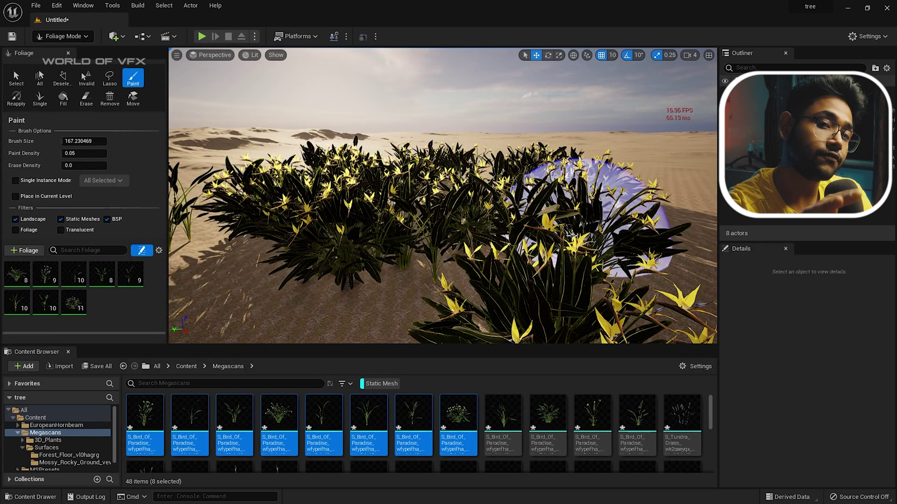
key(ctrl+z)
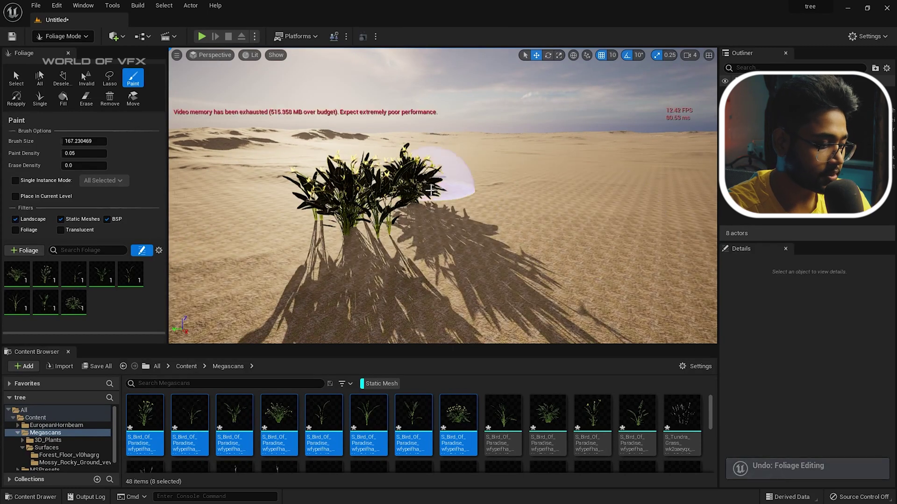
key(ctrl+z)
Select all the Bird of Paradise foliage types and set their Density / 1Kuu to 50.
click(19, 272)
key(ctrl+a)
drag(121, 333, 122, 255)
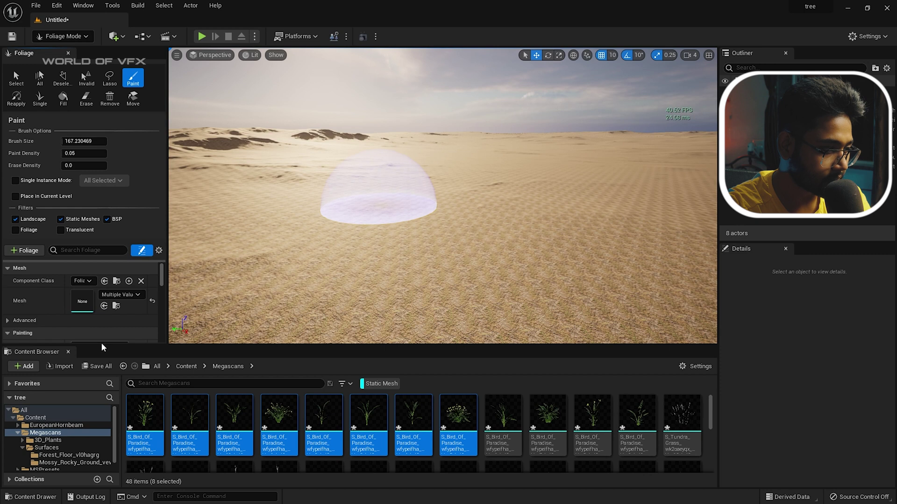
drag(101, 346, 103, 410)
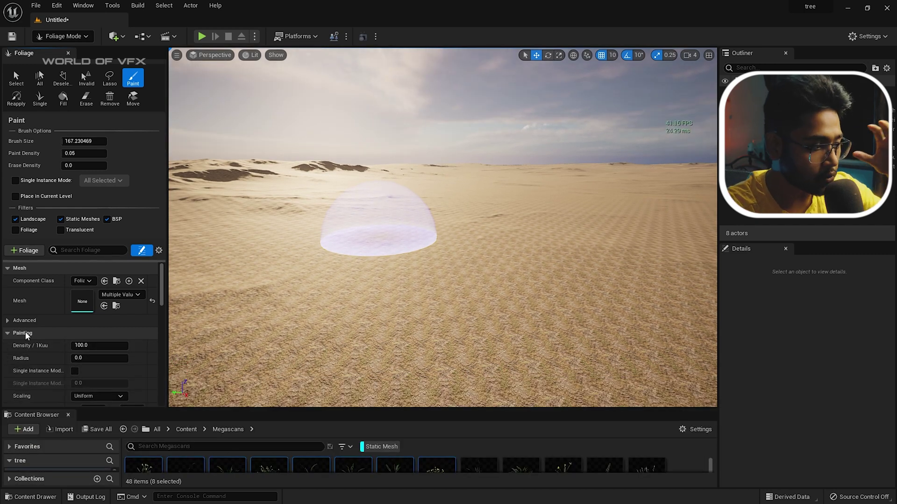
scroll(25, 332, down, 1)
click(105, 329)
text(50)
key(Return)
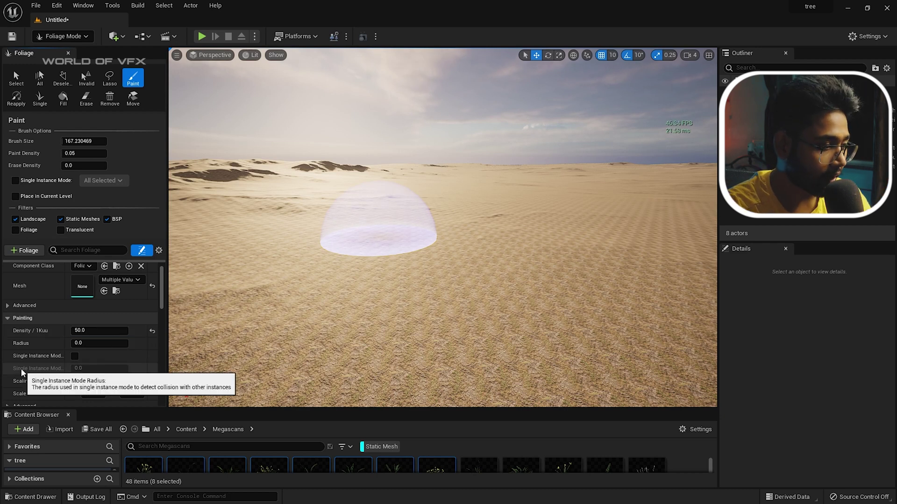
Set the selected foliage types' Scale X range to 0.5–1.0, paint a test patch, and undo it.
scroll(21, 368, down, 3)
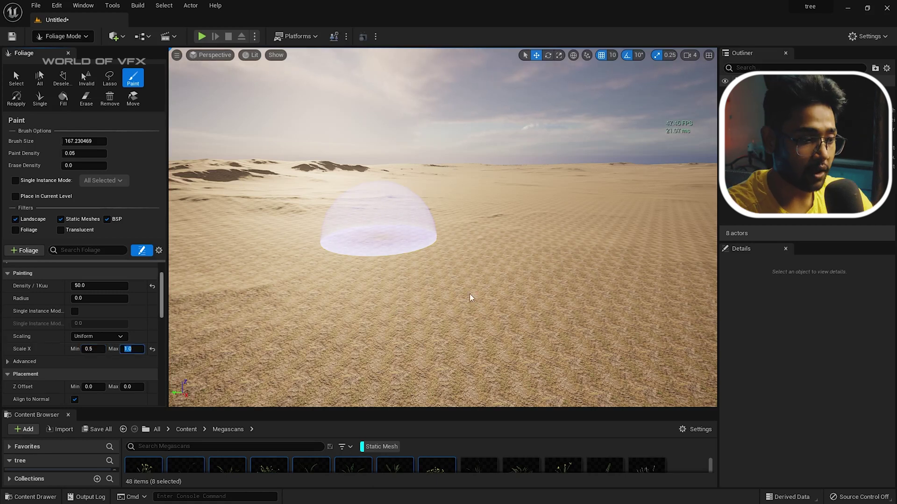
drag(457, 267, 504, 261)
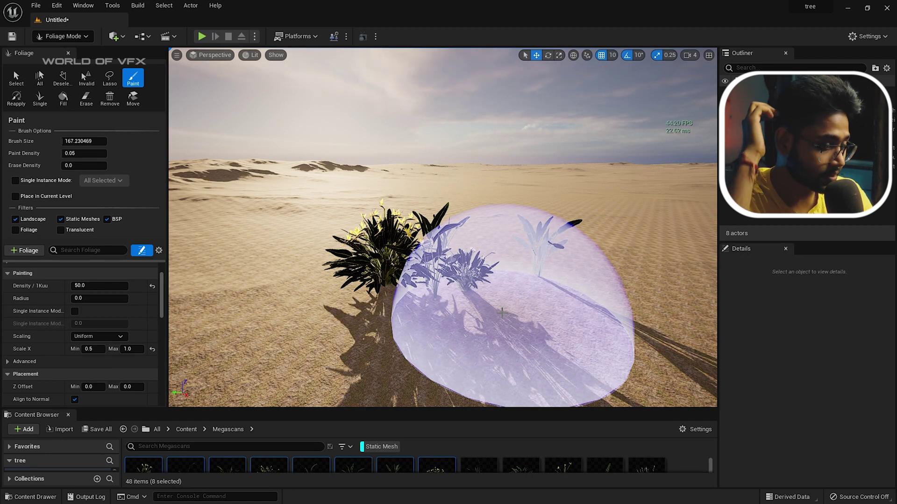
key(ctrl+z)
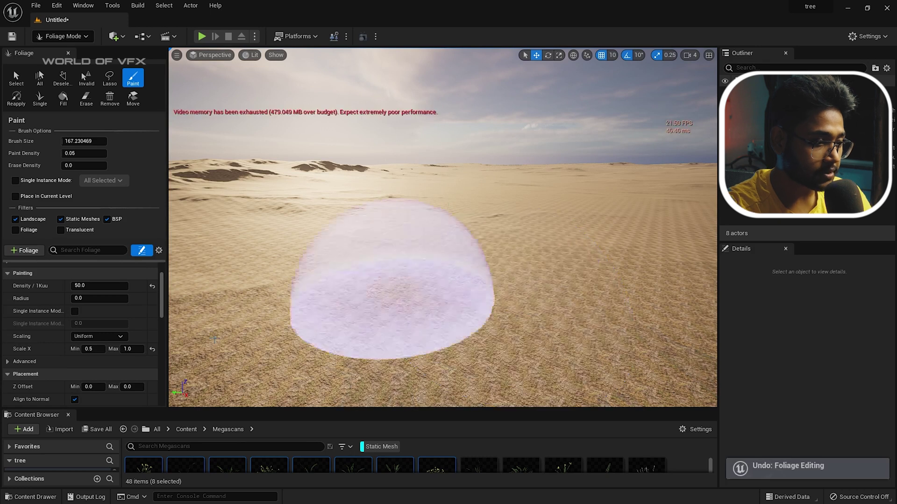
Set the mobility of the selected foliage types to Movable, paint a test cluster, and undo it.
scroll(96, 331, down, 3)
scroll(96, 335, down, 5)
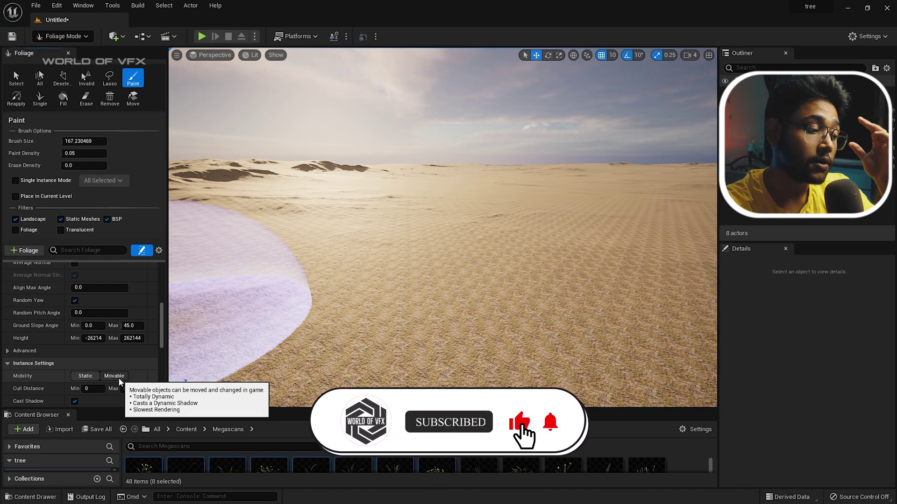
click(119, 377)
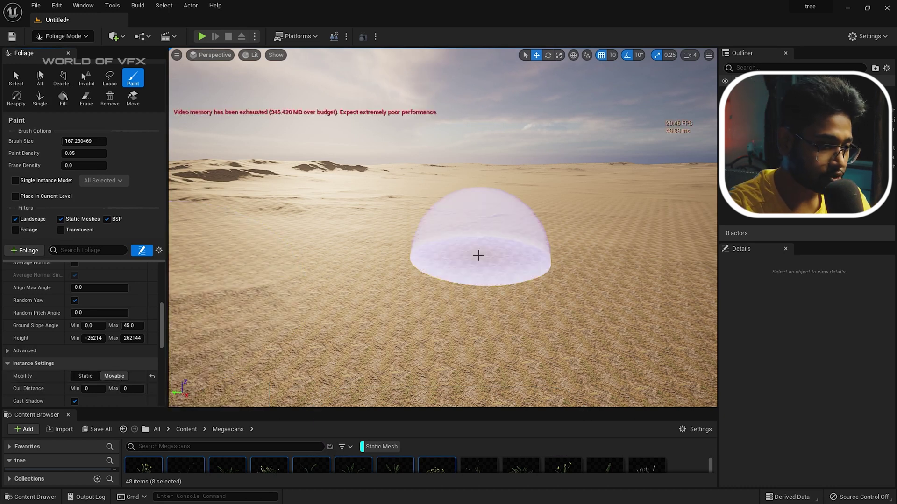
click(476, 254)
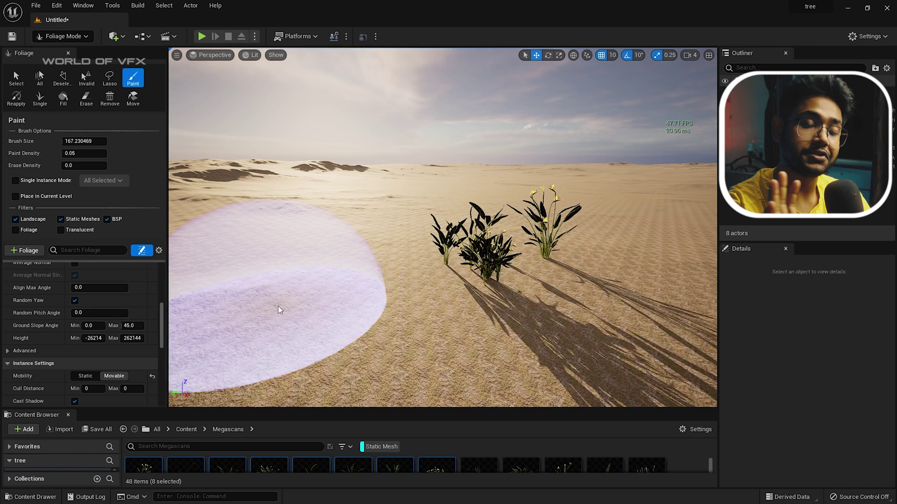
key(ctrl+z)
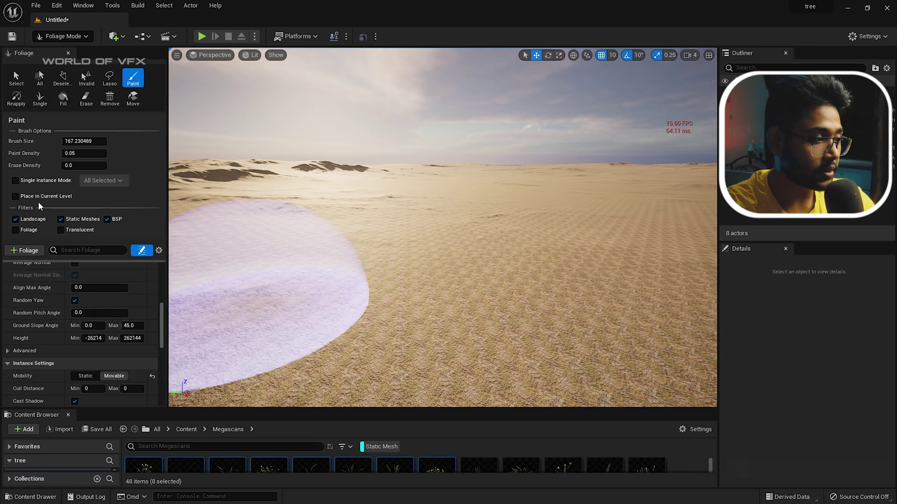
Turn on Single Instance Mode, place a single plant on the sand, and undo the placement.
click(16, 181)
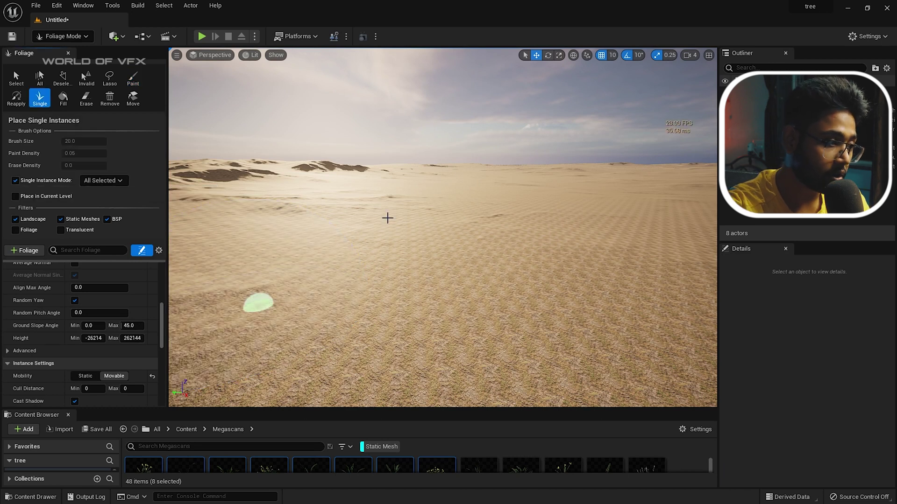
click(414, 301)
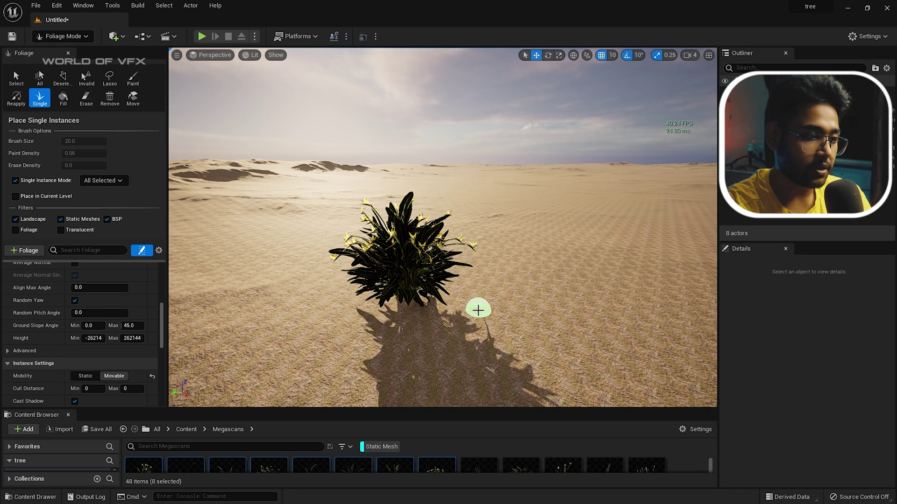
key(ctrl+z)
Add twelve Tundra Grass meshes as foliage types and paint them across the landscape with brush size about 432 and paint density 0.5.
drag(337, 410, 336, 302)
scroll(514, 397, down, 2)
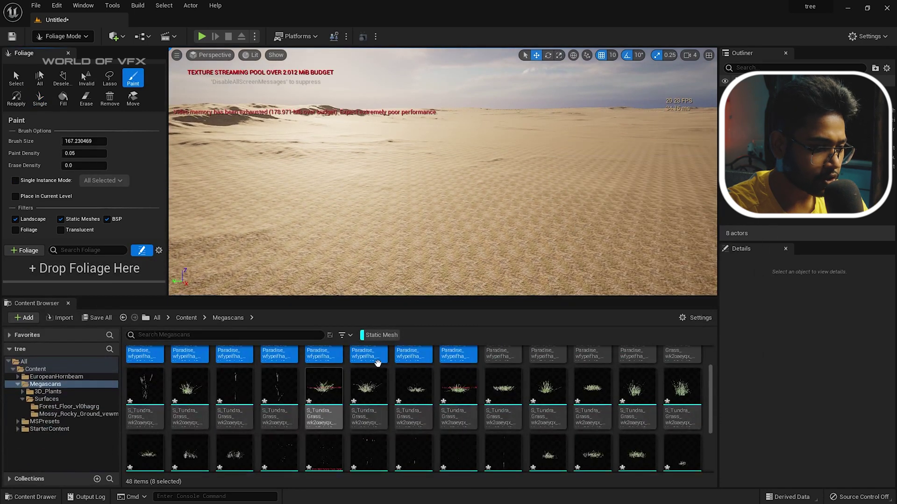
click(189, 388)
shift+click(682, 387)
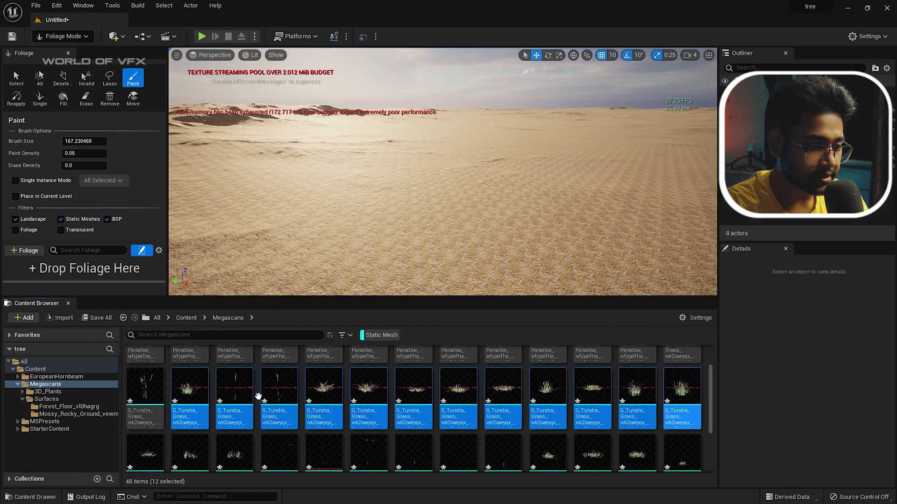
drag(190, 387, 58, 270)
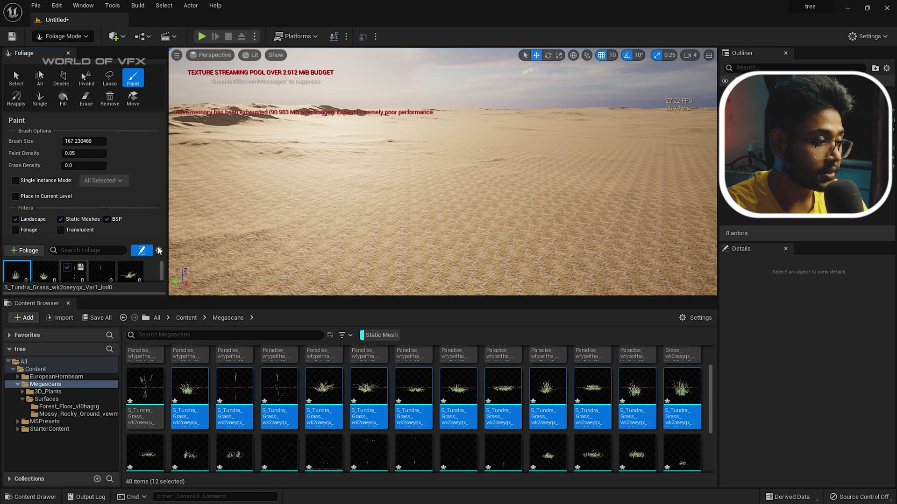
mouse_move(424, 206)
mouse_down()
mouse_move(400, 217)
mouse_move(338, 199)
mouse_move(360, 90)
mouse_move(443, 327)
mouse_move(587, 94)
mouse_move(491, 327)
mouse_move(262, 141)
mouse_move(380, 300)
mouse_move(448, 355)
mouse_move(444, 323)
mouse_up()
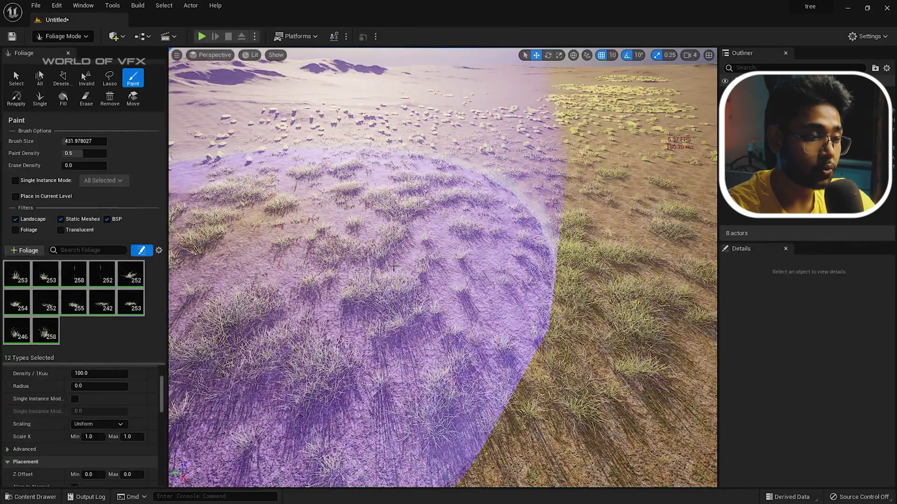
Paint denser grass over the foreground with a paint density of 0.8 and a brush size of about 139.
click(79, 152)
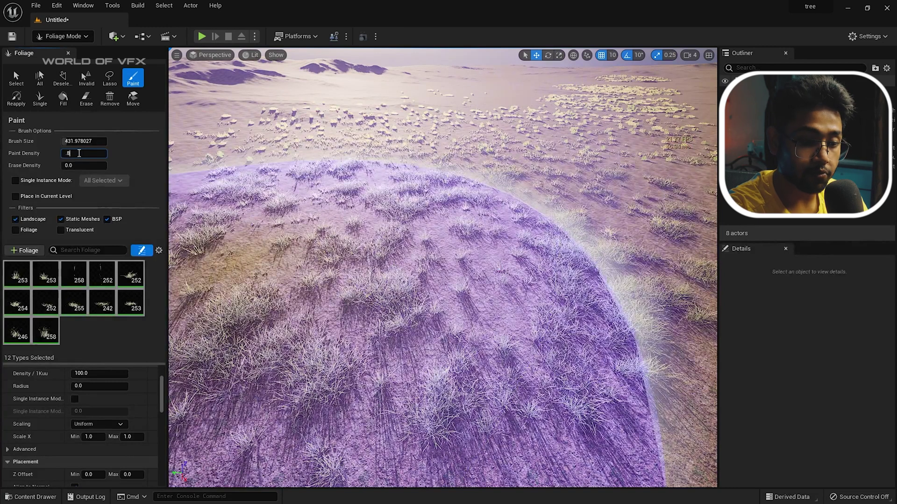
text(0.8)
drag(73, 142, 47, 142)
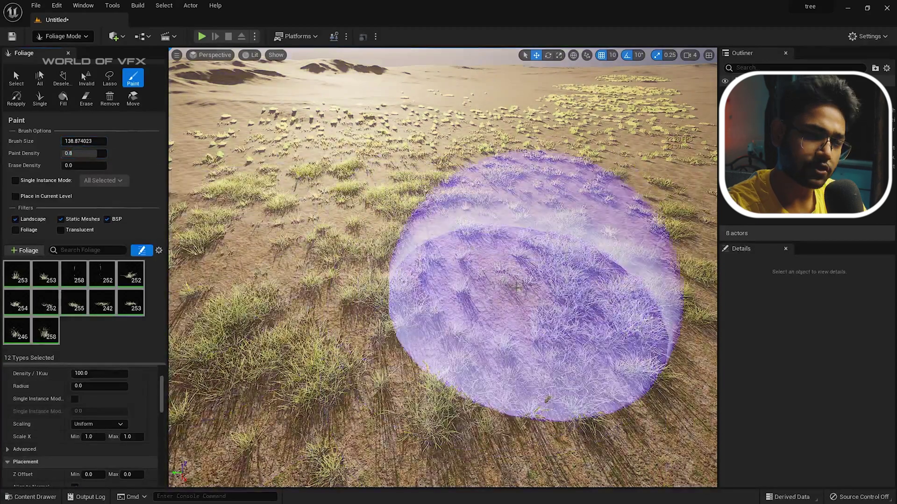
mouse_move(516, 287)
mouse_down()
mouse_move(475, 270)
mouse_move(459, 277)
mouse_move(457, 261)
mouse_move(405, 293)
mouse_move(565, 222)
mouse_move(564, 201)
mouse_move(425, 199)
mouse_move(335, 251)
mouse_move(236, 249)
mouse_move(322, 158)
mouse_move(402, 168)
mouse_move(397, 156)
mouse_move(441, 145)
mouse_move(525, 204)
mouse_move(515, 186)
mouse_move(568, 213)
mouse_up()
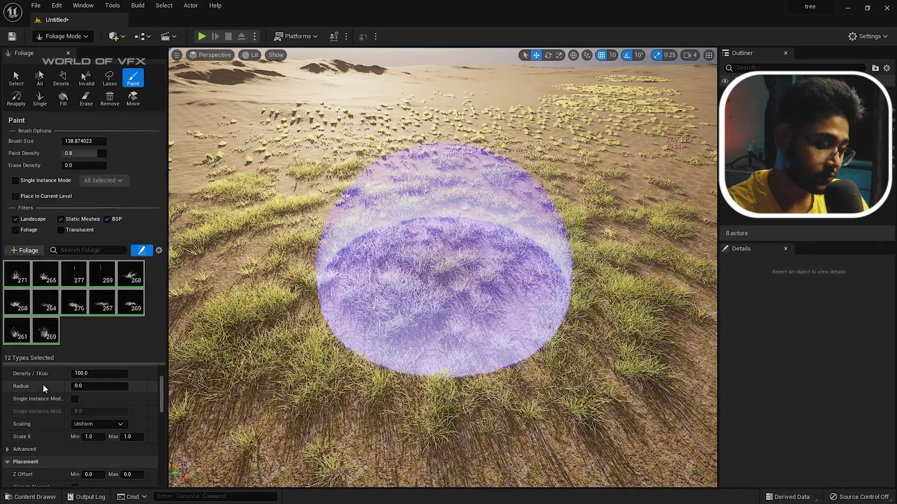
List all tree meshes of the EuropeanHornbeam folder by filtering its content to static meshes.
key(ctrl+space)
click(49, 433)
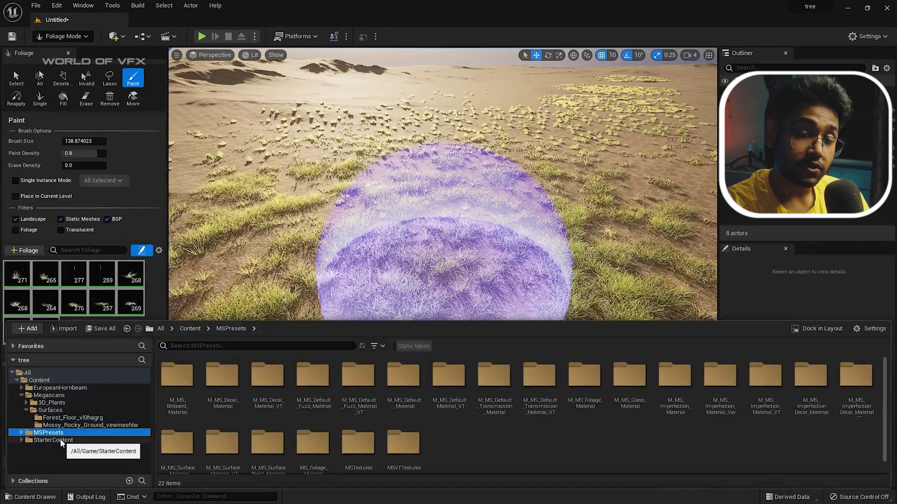
click(70, 388)
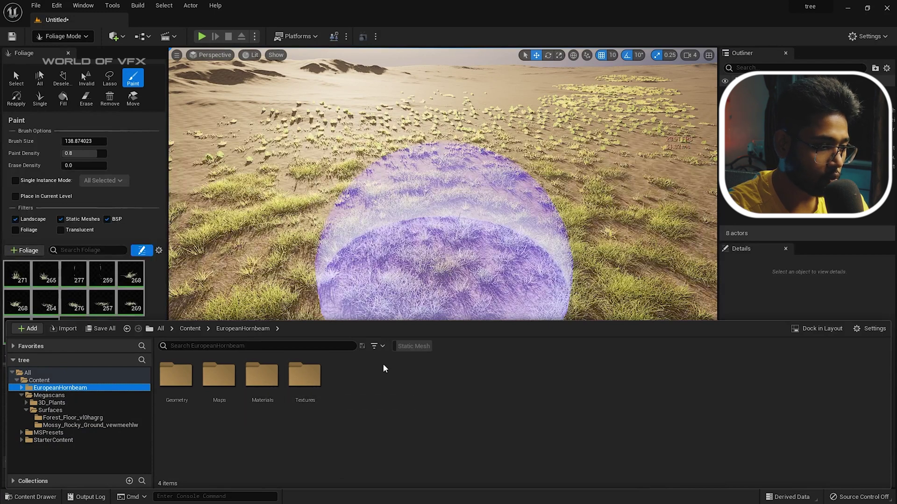
click(403, 346)
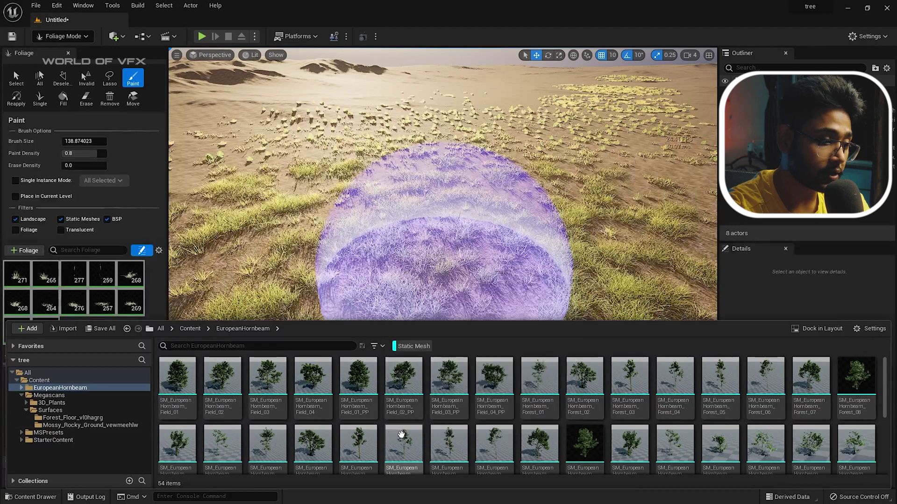
Close the asset listing, switch the editor to Select mode, and select the landscape.
click(32, 54)
click(66, 37)
click(61, 52)
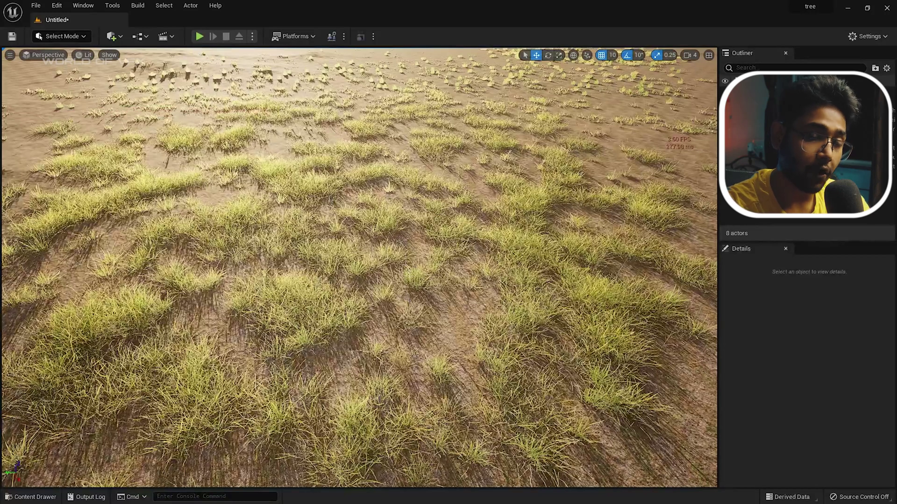
right_click(397, 234)
click(363, 231)
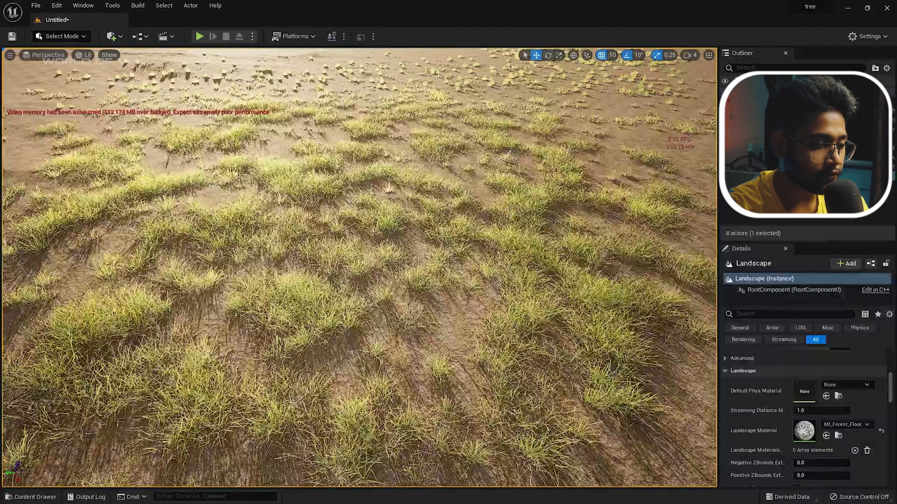
Place the SM_EuropeanHornbeam_Field_01 tree in the level at the far edge of the grass field.
key(ctrl+space)
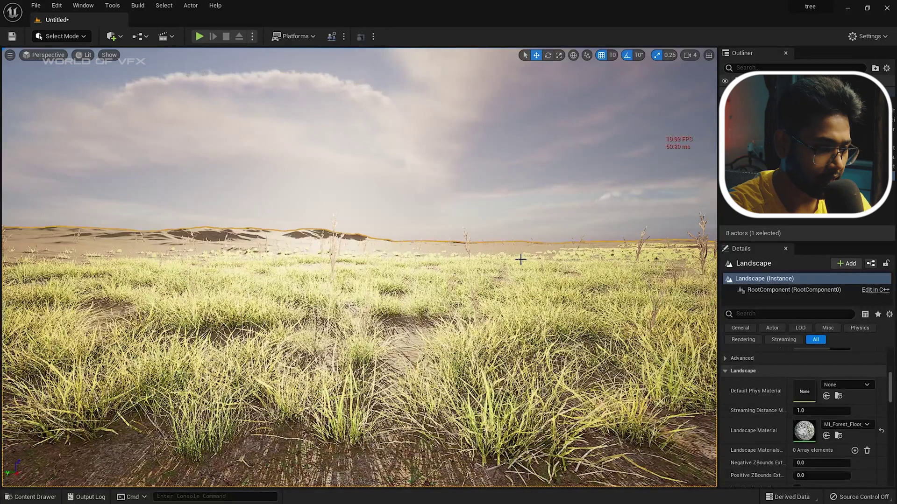
key(ctrl+space)
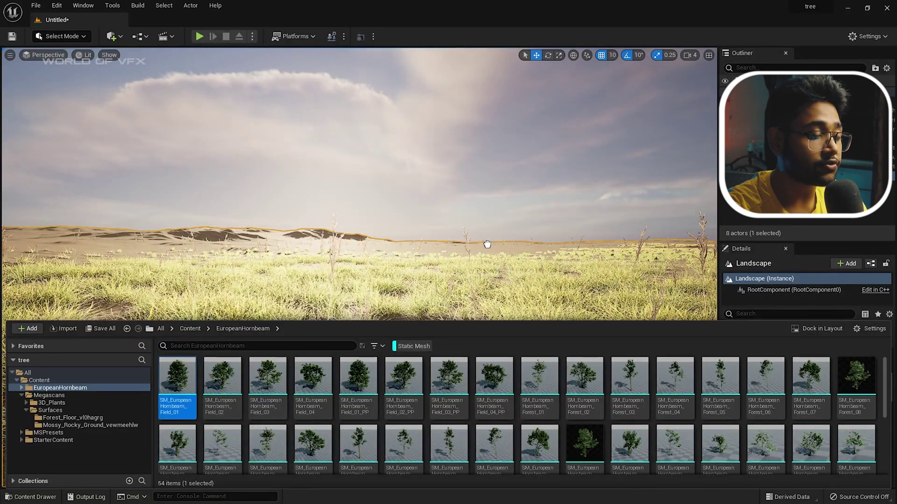
drag(503, 258, 503, 258)
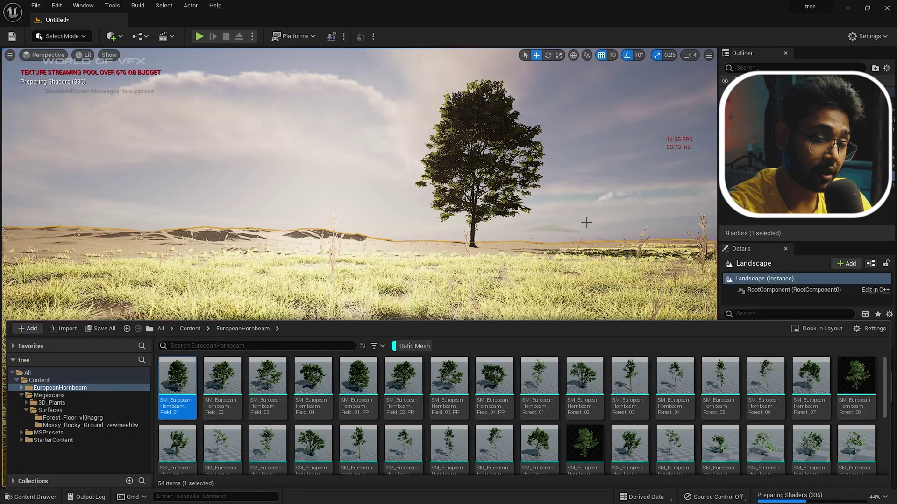
In Foliage mode, add two European Hornbeam Field meshes as foliage types and select only those two for painting.
click(61, 36)
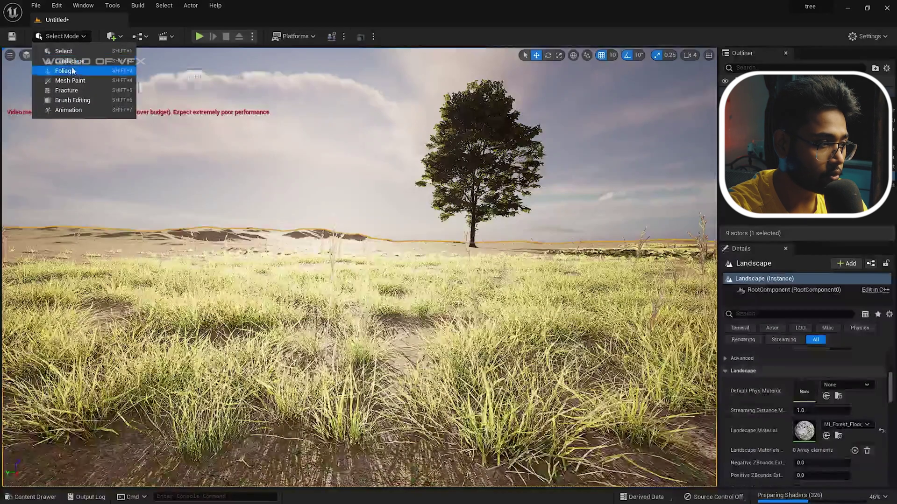
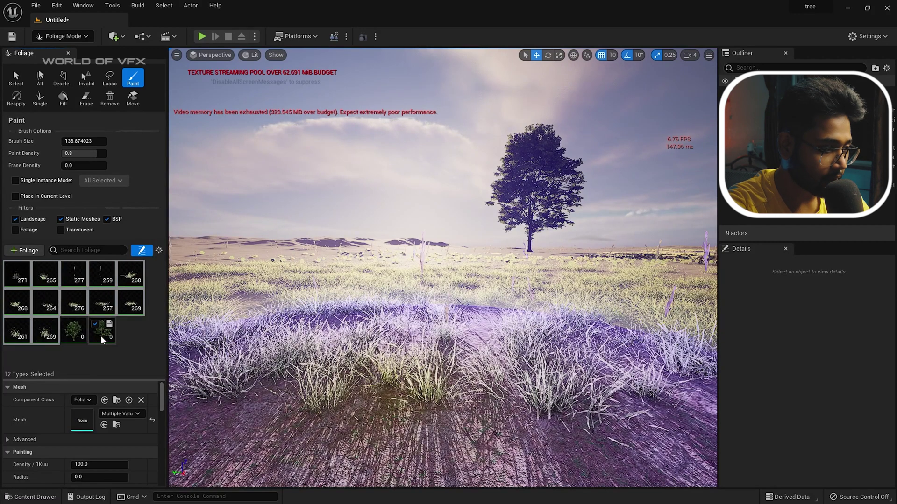
click(103, 333)
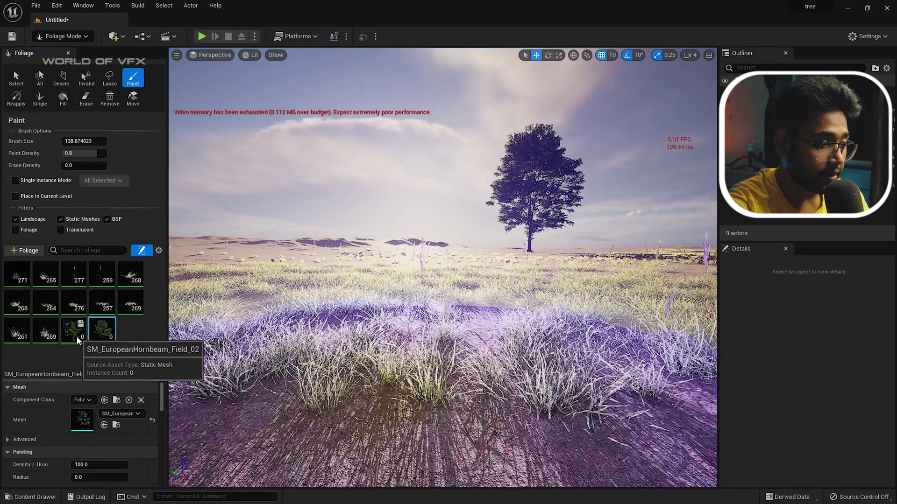
ctrl+click(80, 332)
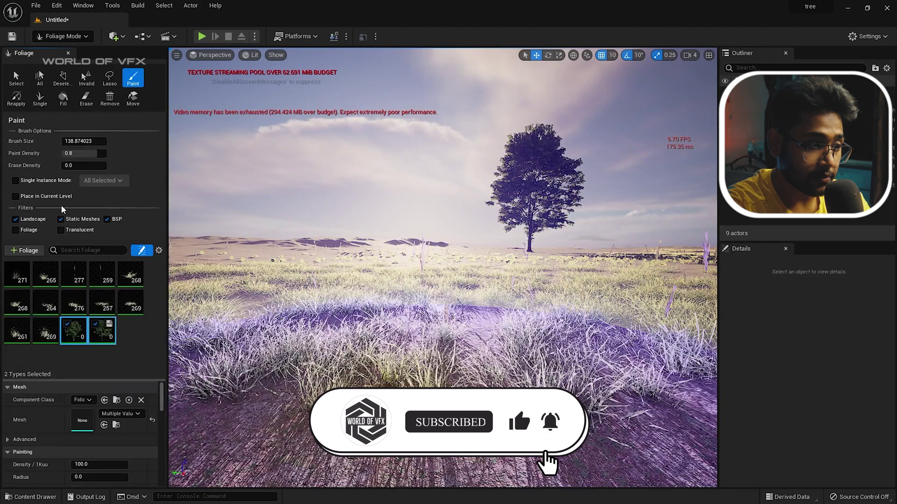
Set the paint density to 0.3 and the maximum Scale X of both tree foliage types to 2.0.
drag(88, 153, 75, 153)
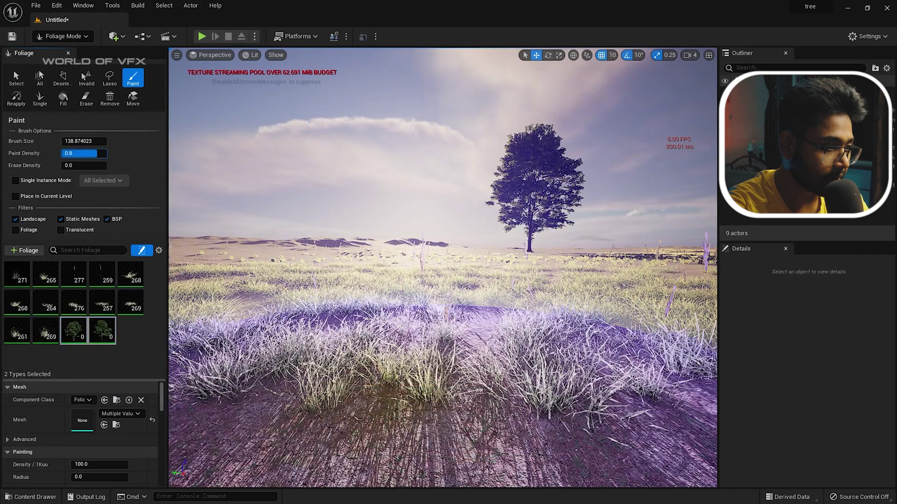
click(88, 153)
text(0.3)
key(Return)
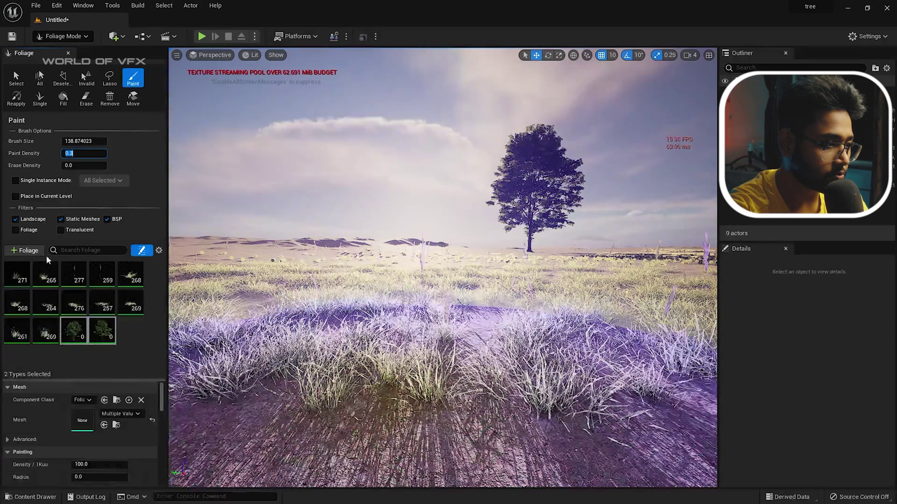
drag(89, 380, 89, 265)
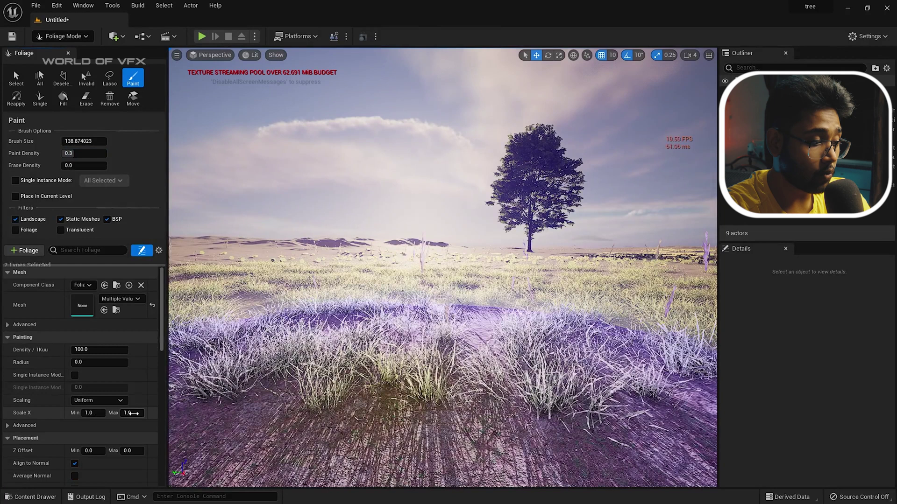
key(Return)
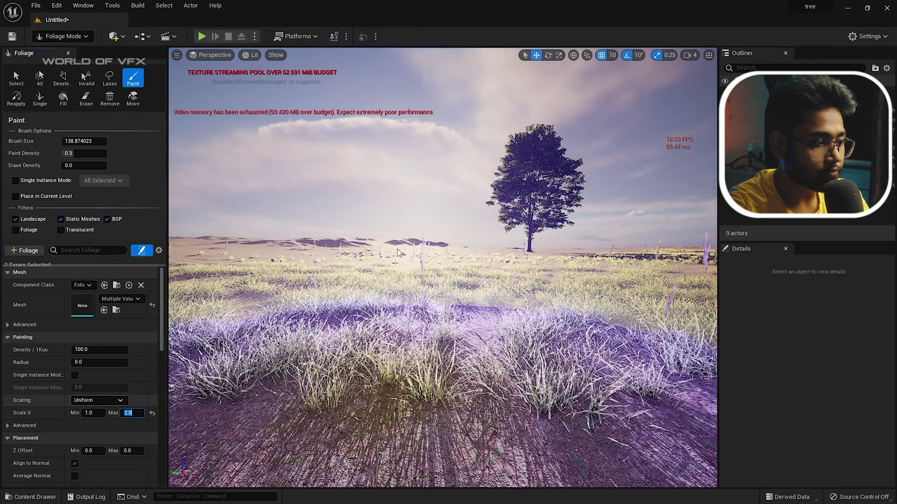
Try painting hornbeam trees over the grass field with the foliage brush, and undo the painted trees.
mouse_move(306, 264)
mouse_down()
mouse_move(310, 255)
mouse_move(421, 277)
mouse_up()
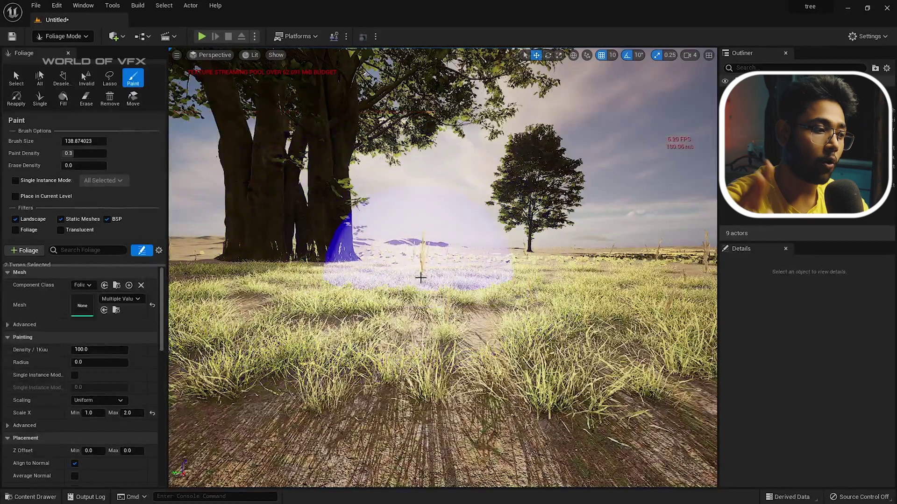
click(421, 277)
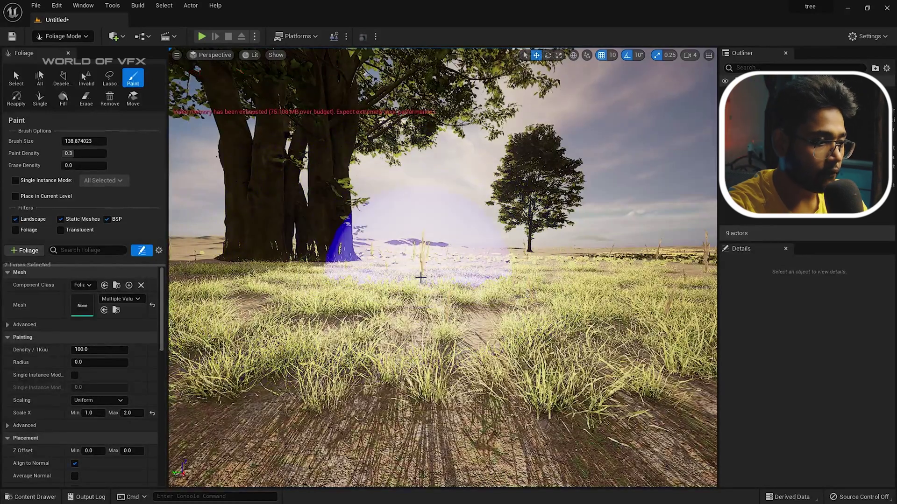
click(421, 277)
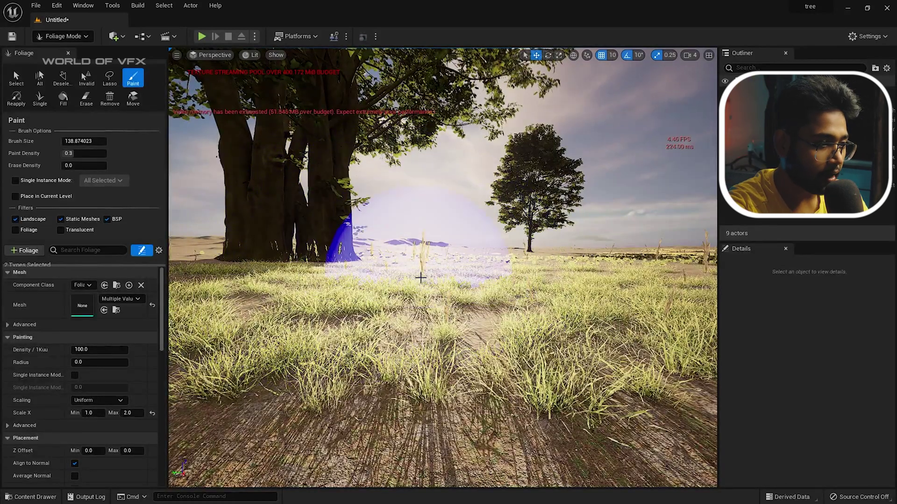
key(ctrl+z)
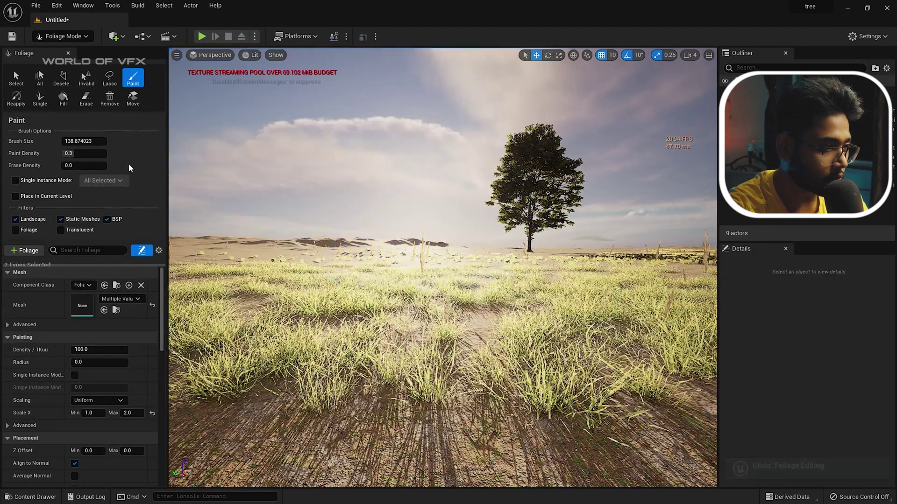
Set the foliage brush size to about 167 and turn on Single Instance Mode for placing trees one at a time.
drag(72, 142, 86, 142)
scroll(27, 396, down, 5)
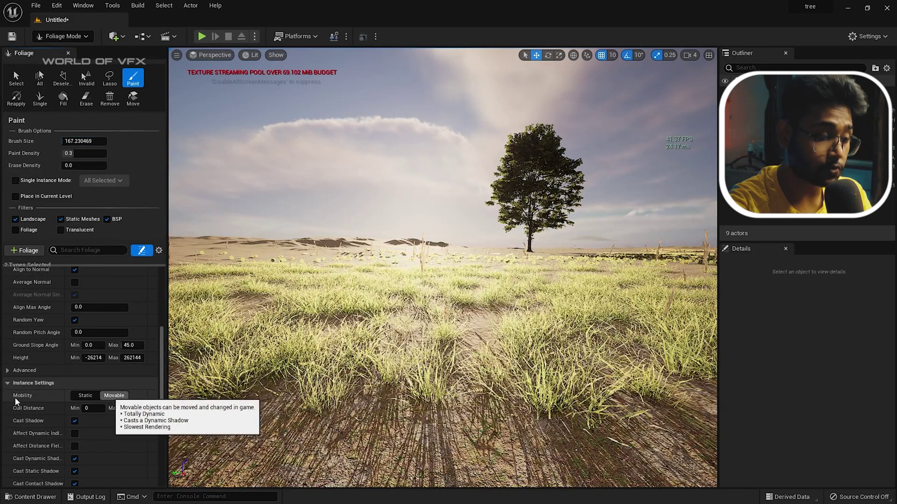
scroll(16, 367, up, 3)
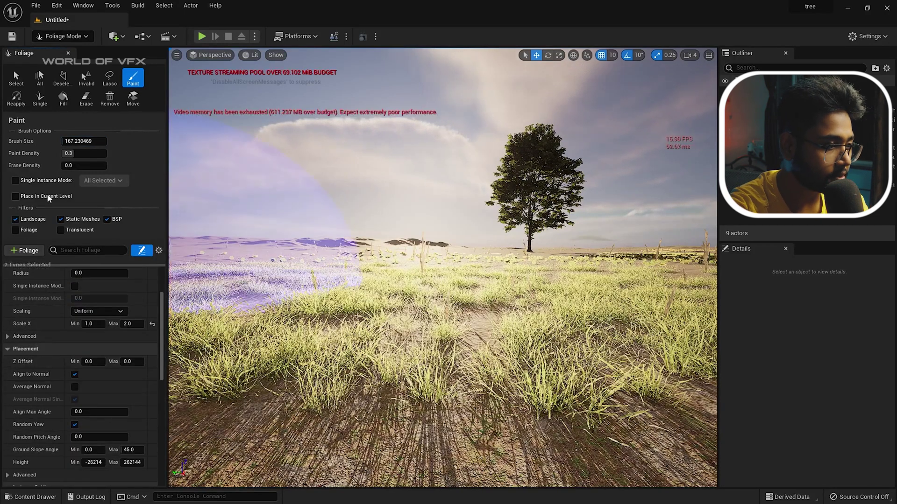
click(16, 180)
scroll(33, 315, up, 2)
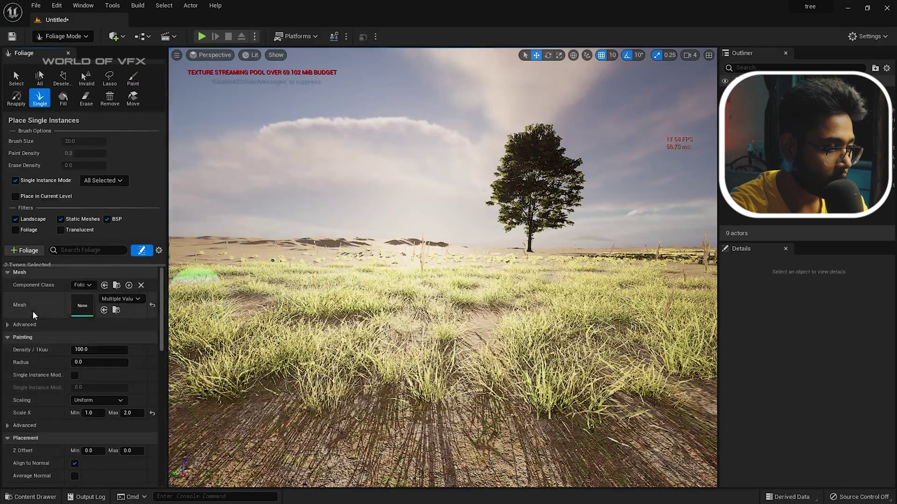
drag(63, 264, 63, 374)
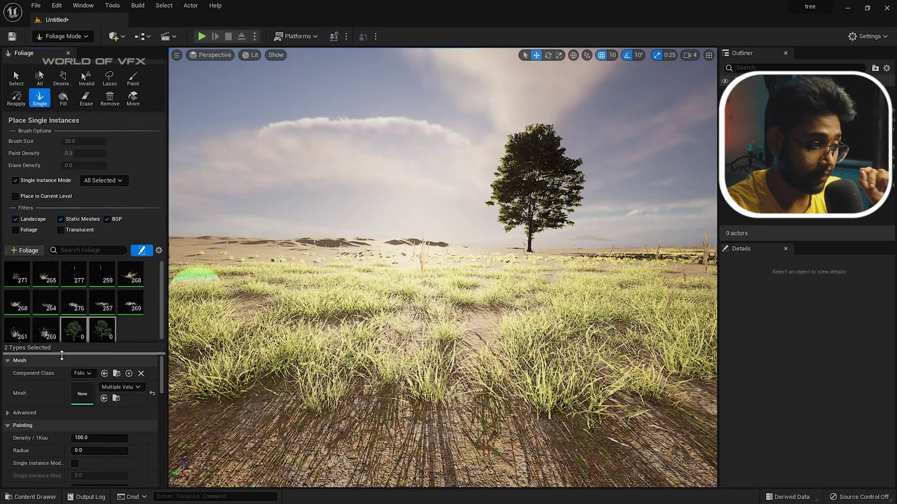
Place four single SM_EuropeanHornbeam_Field_02 trees, framing the existing tree with a near and a far one on each side.
click(73, 330)
click(317, 286)
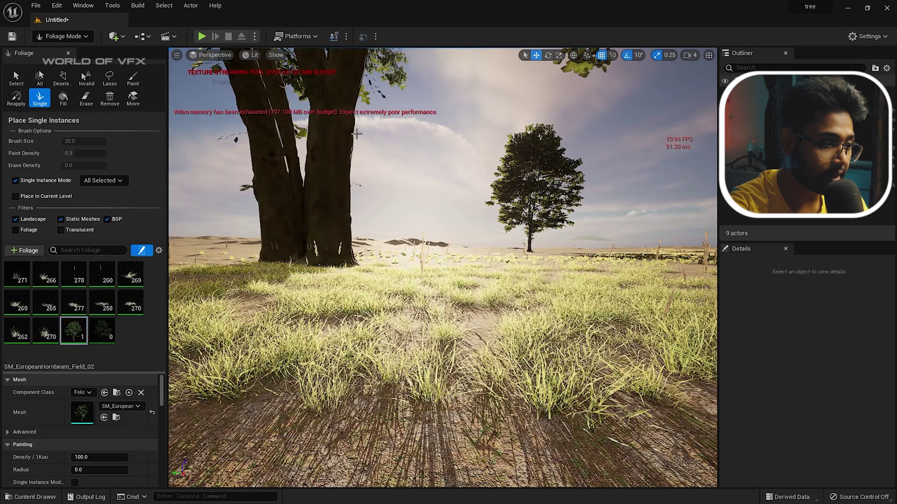
right_drag(371, 63, 400, 53)
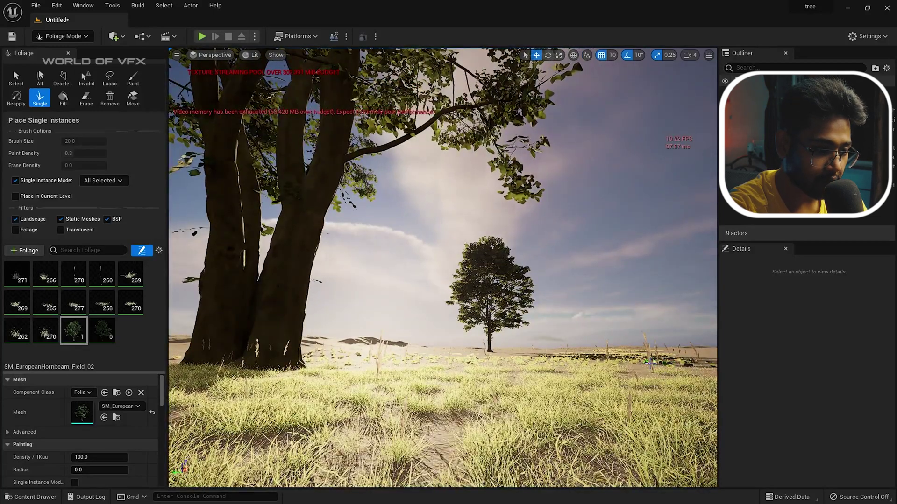
click(649, 363)
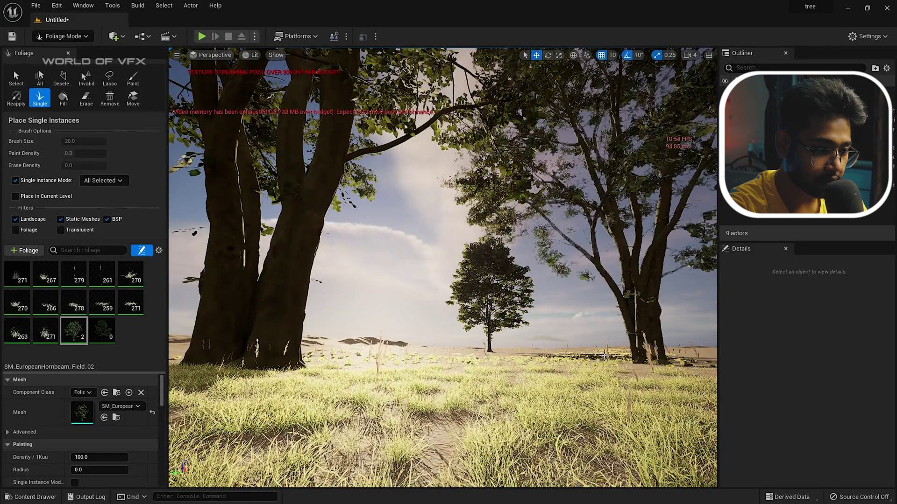
click(586, 350)
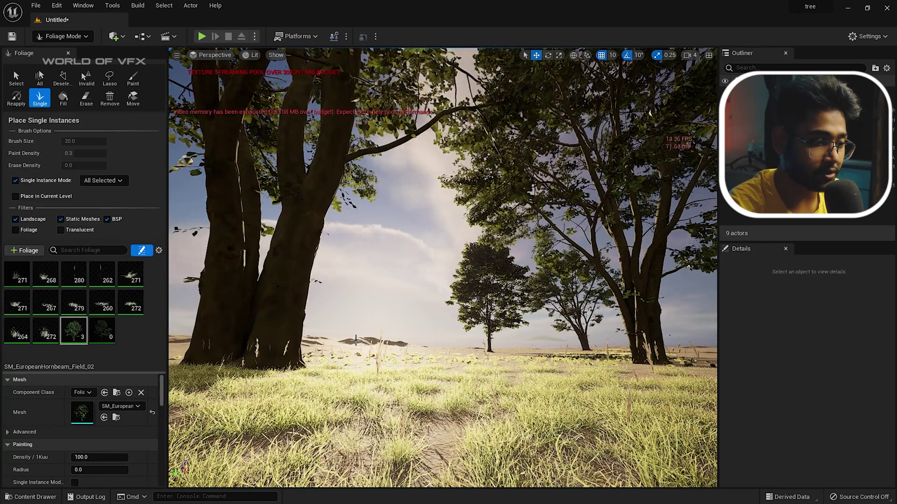
click(343, 343)
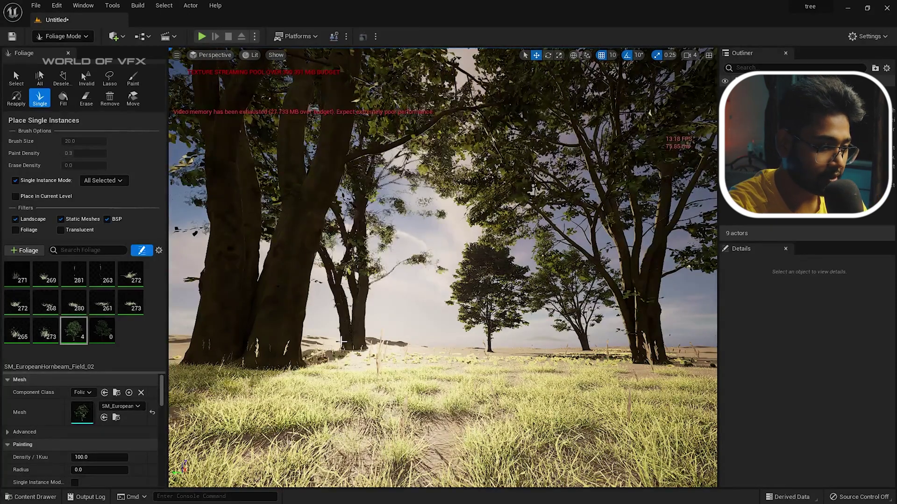
In Select mode, set the ExponentialHeightFog's density to 0.0436 and reset its location to 0, 0, 0 after trying a Z of 5000.
key(shift+1)
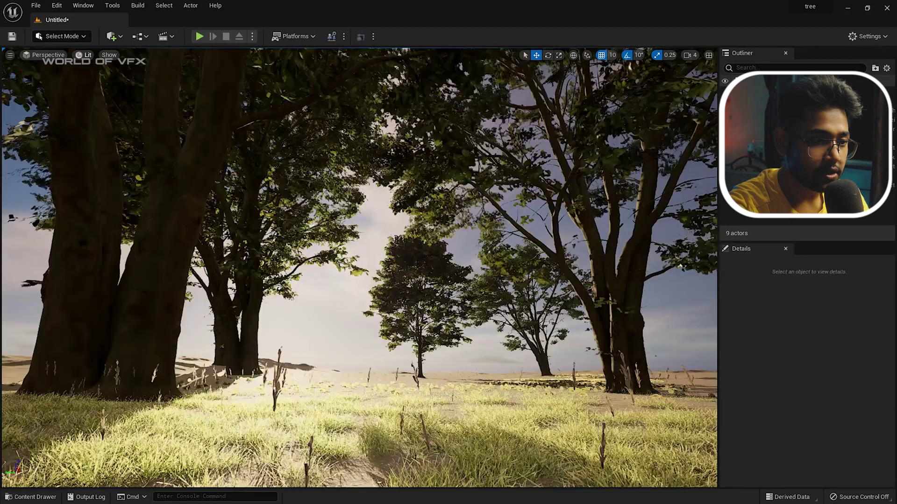
click(766, 120)
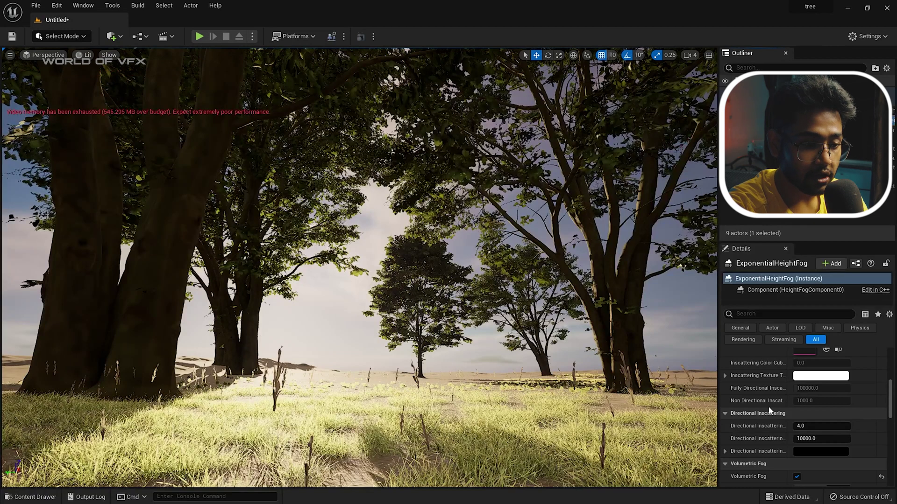
scroll(757, 397, up, 10)
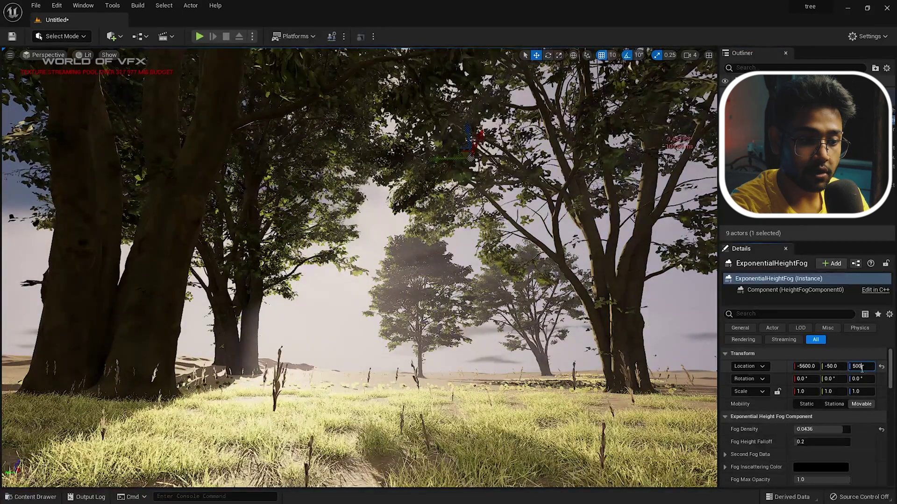
text(0)
key(Return)
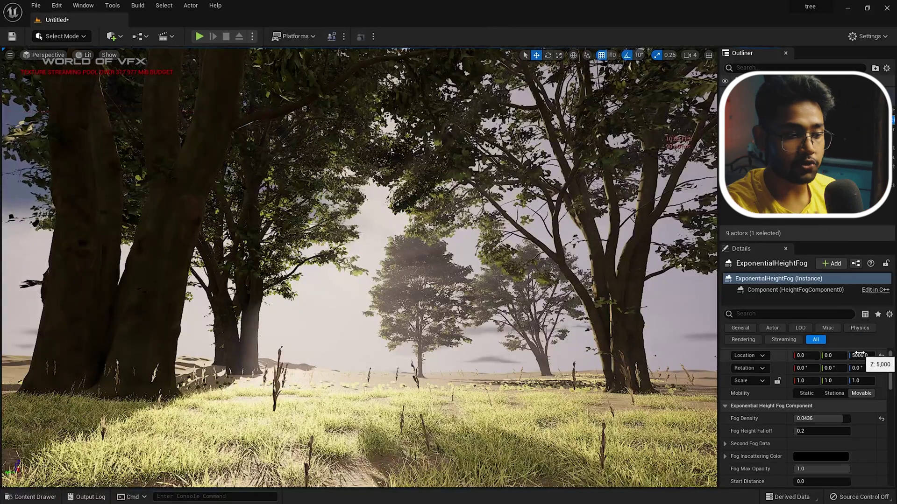
click(881, 356)
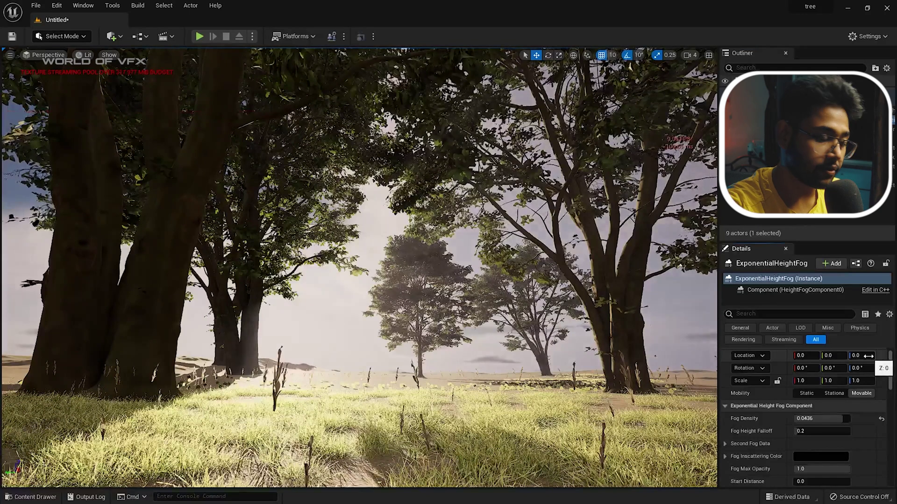